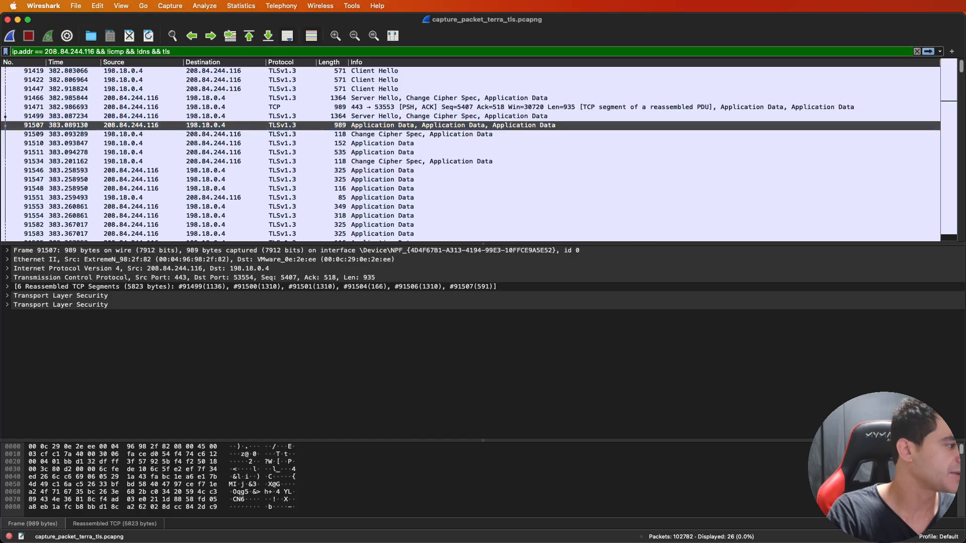
- Compare the TLS 1.3 handshake diagram in Safari with the protocol of the first Client Hello and Server Hello packets in Wireshark
key(super+Tab)
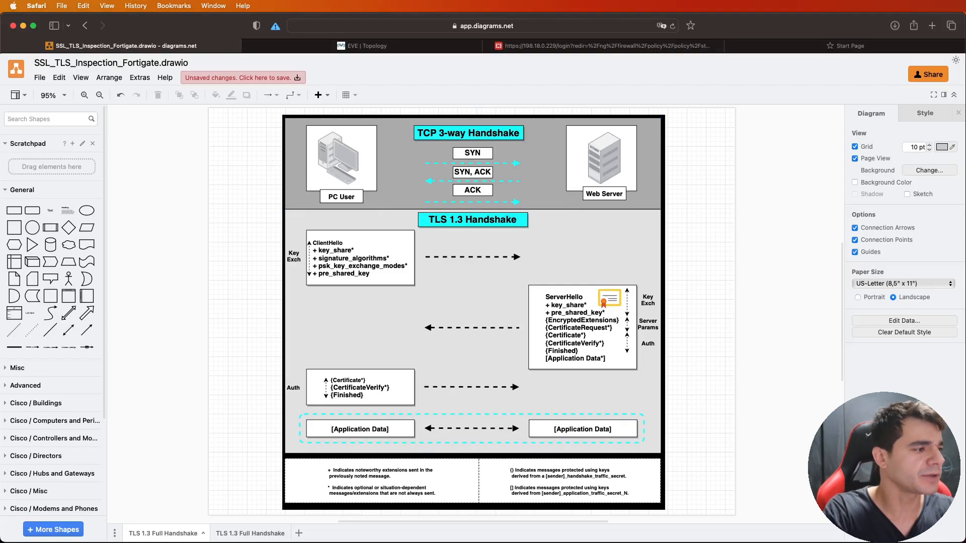
key(super+Tab)
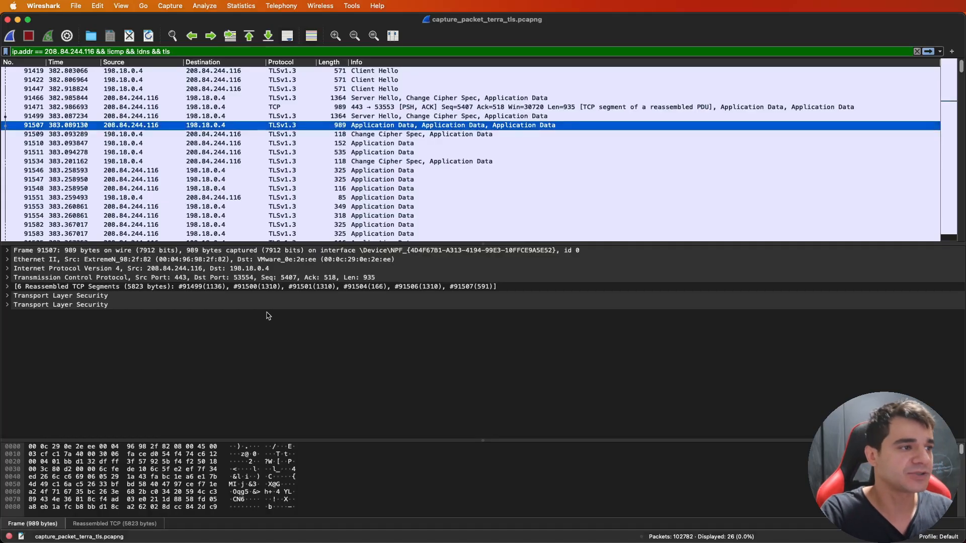
click(281, 71)
click(288, 79)
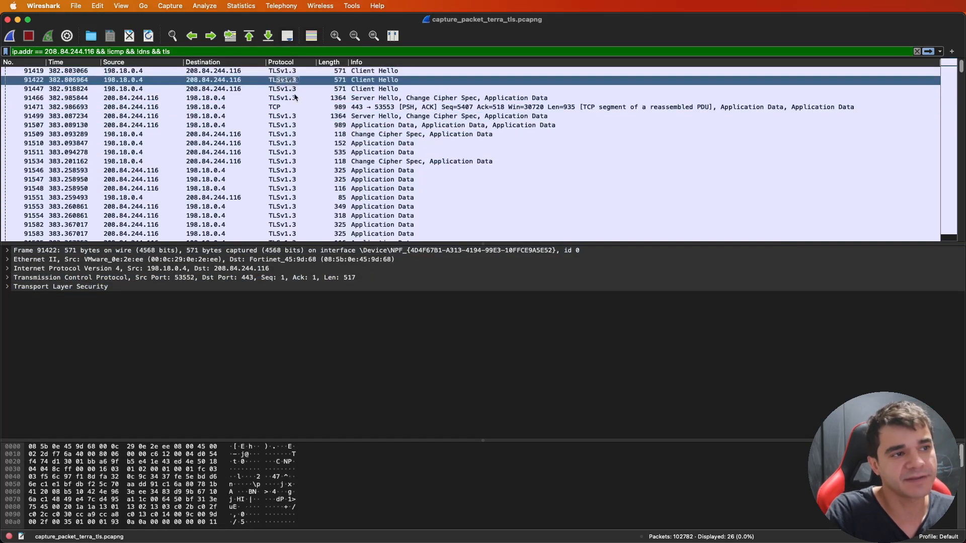
click(295, 98)
click(310, 89)
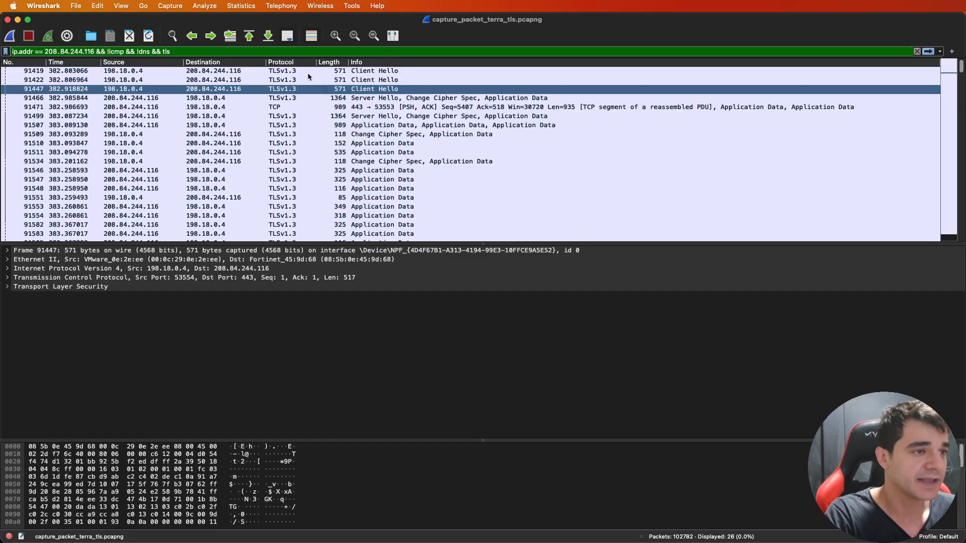
- Select Client Hello packet 91419, enlarge the packet details pane, and expand its Transport Layer Security tree down to the Handshake Protocol fields
click(307, 73)
click(7, 287)
drag(81, 244, 88, 134)
click(45, 186)
click(19, 187)
click(33, 223)
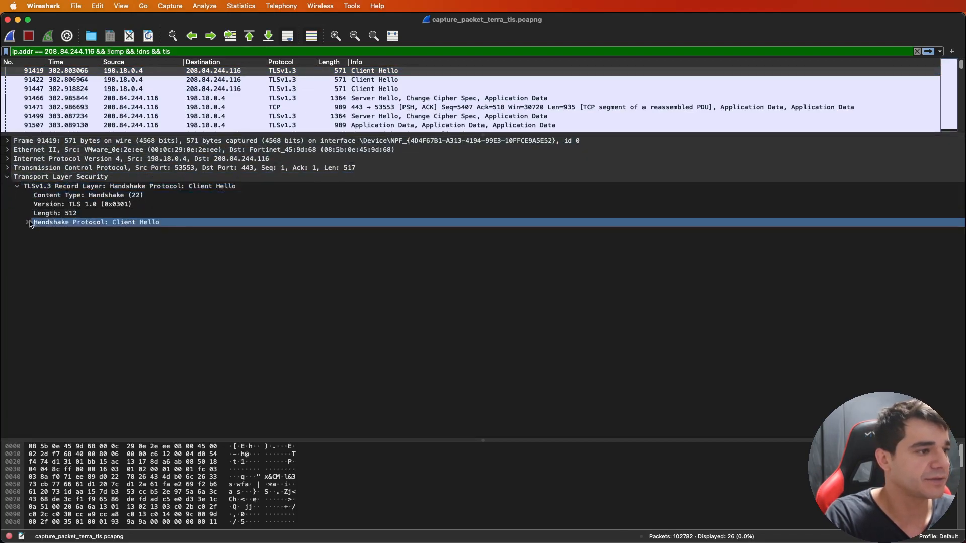
click(27, 222)
click(25, 286)
scroll(25, 287, down, 2)
click(25, 287)
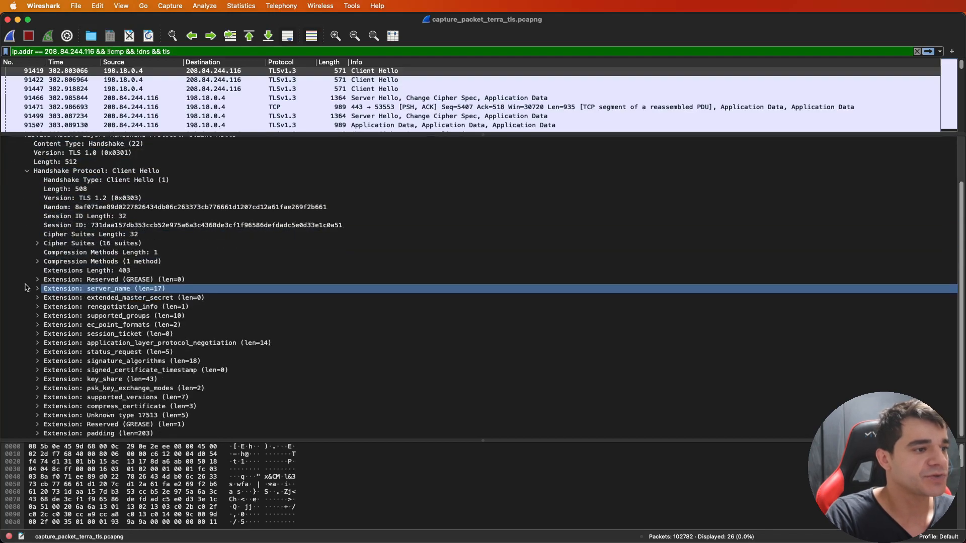
- Expand the Cipher Suites list in the Client Hello handshake to review the suites offered by the client
click(31, 280)
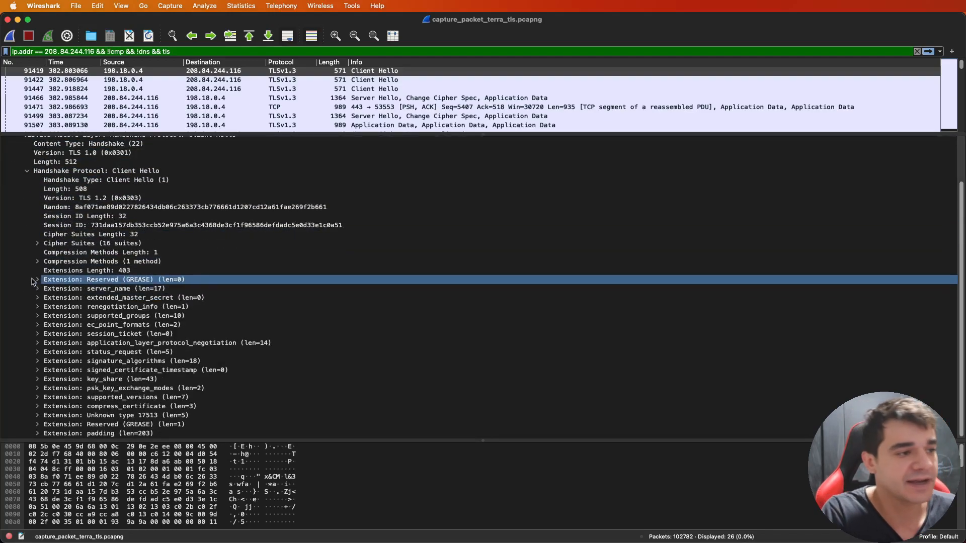
click(39, 253)
click(37, 243)
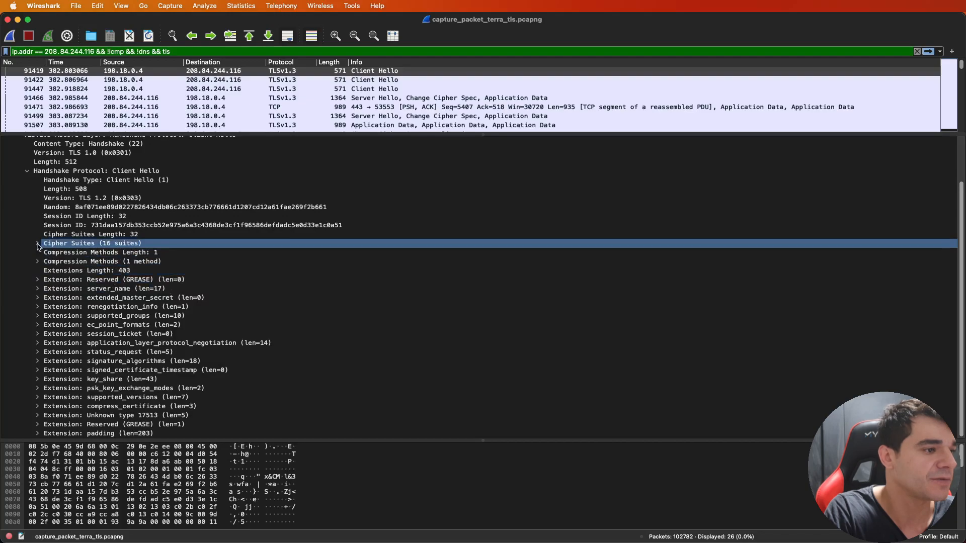
click(37, 243)
click(88, 245)
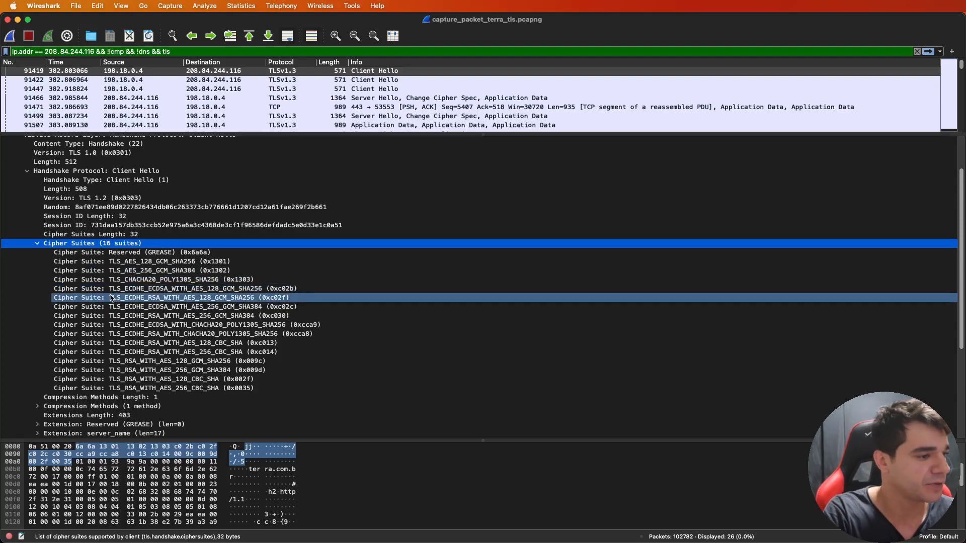
- Examine the extended_master_secret extension of the Client Hello and collapse it again
scroll(127, 270, down, 5)
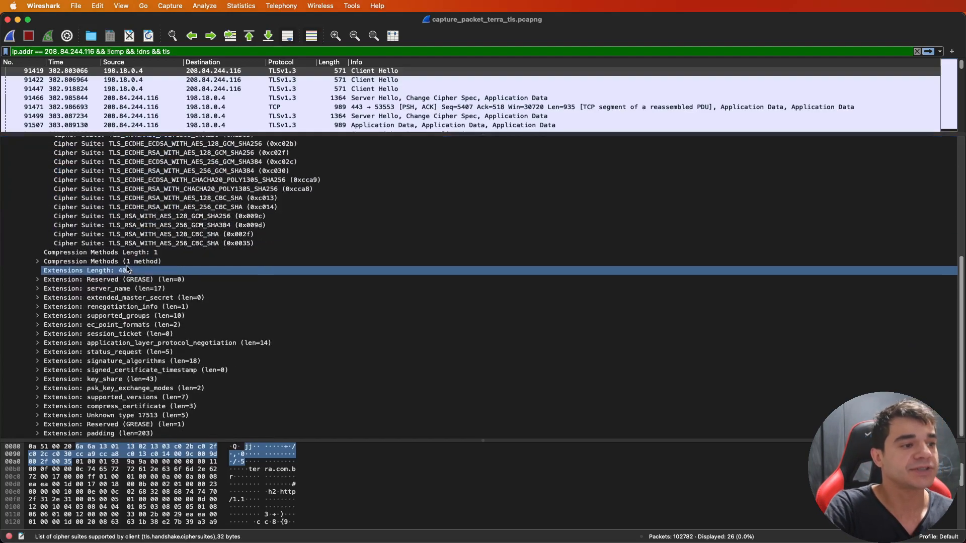
click(38, 299)
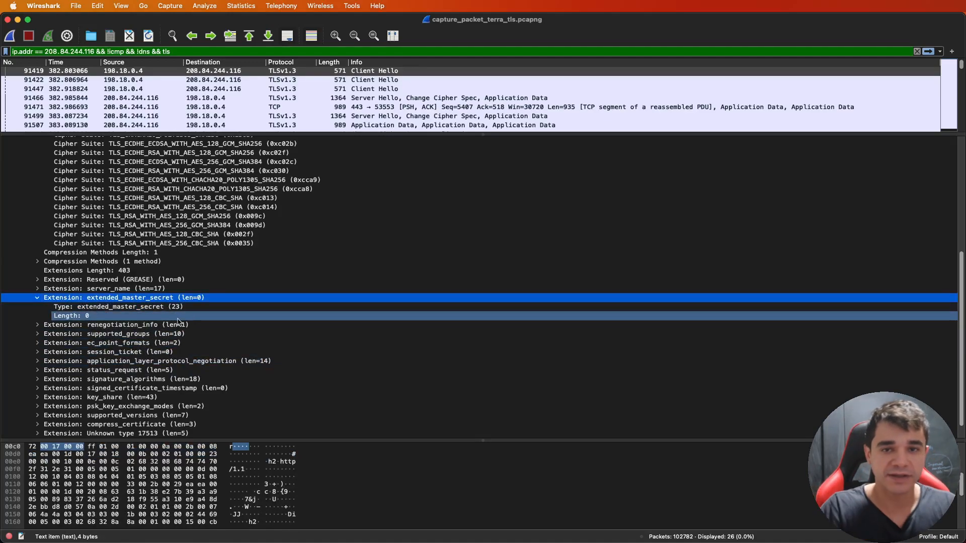
click(38, 299)
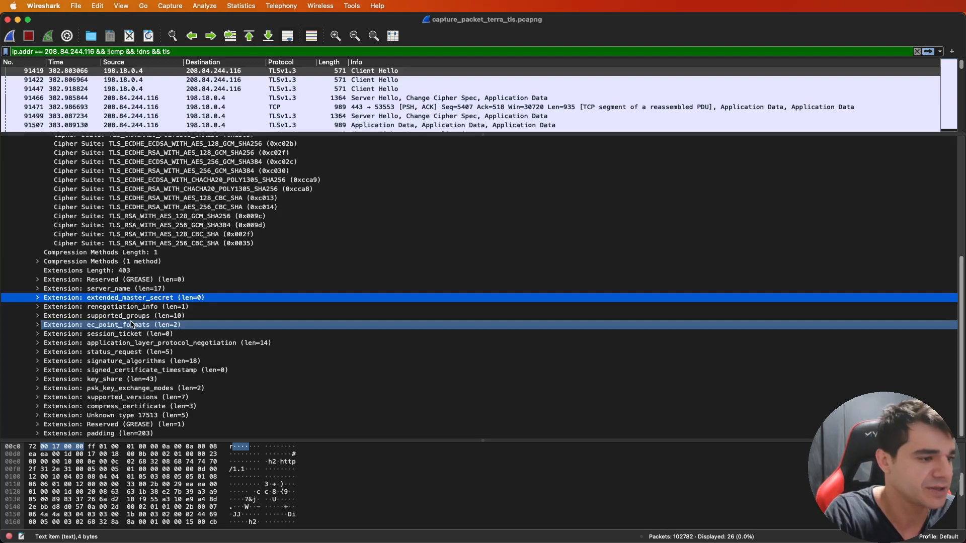
- Examine the TLS versions listed in the Client Hello's supported_versions extension and collapse it again
click(36, 397)
scroll(131, 362, down, 3)
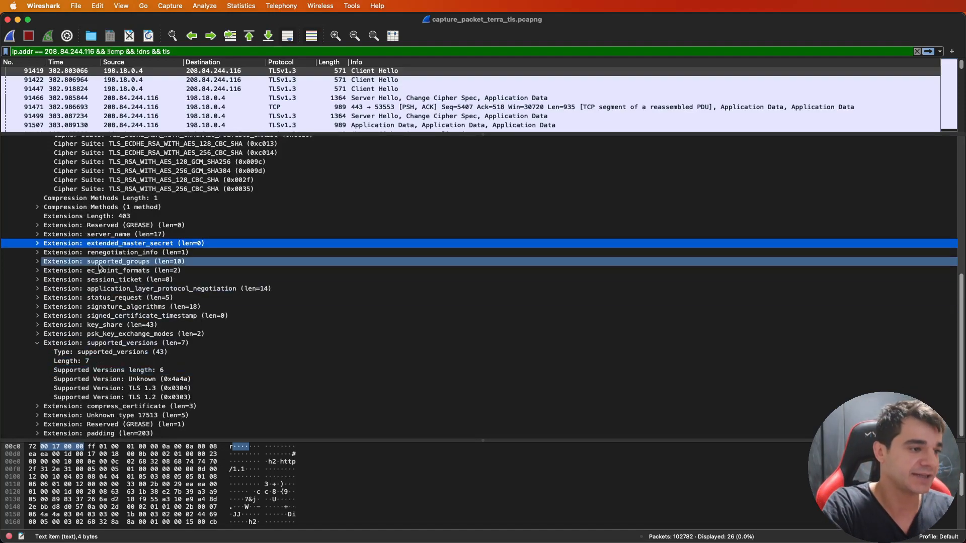
click(37, 343)
- Collapse the Client Hello's Cipher Suites list and review the remaining handshake fields and extensions
scroll(39, 301, up, 8)
click(38, 253)
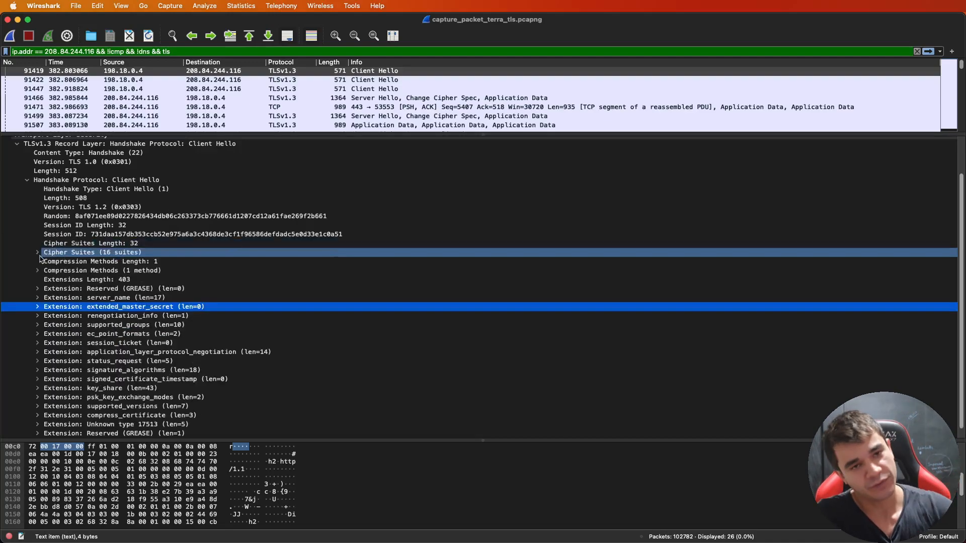
scroll(221, 273, down, 1)
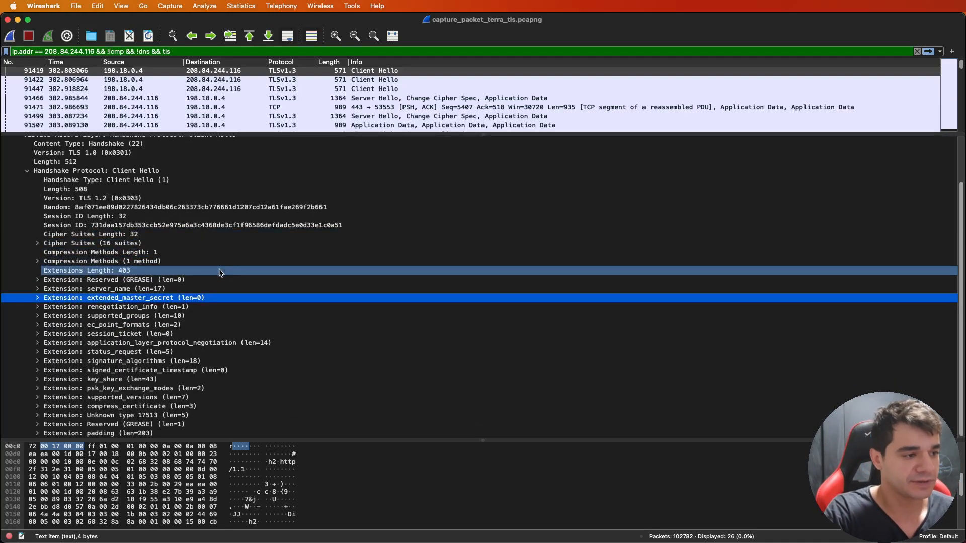
scroll(221, 274, up, 2)
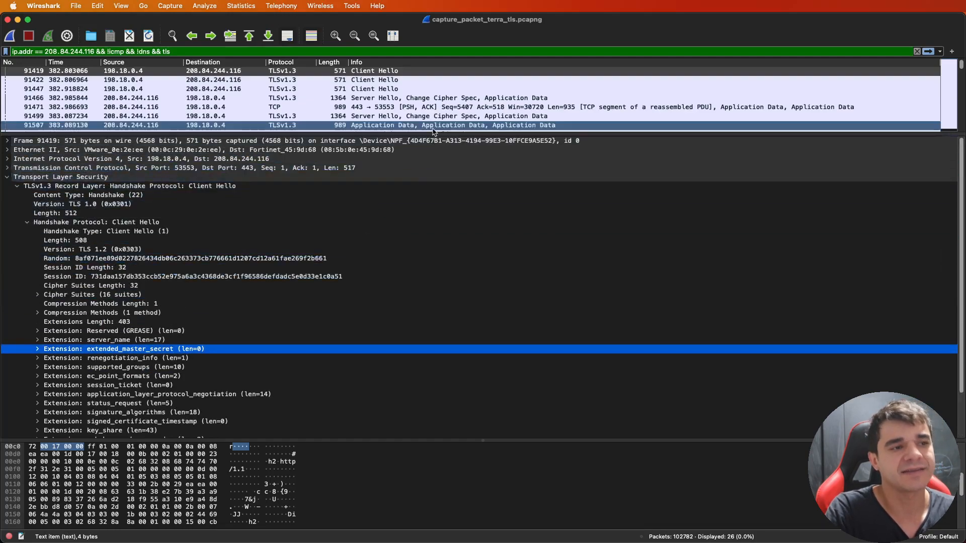
- Enlarge the packet list, open Server Hello packet 91466, and select the cipher suite chosen by the server
drag(432, 134, 435, 194)
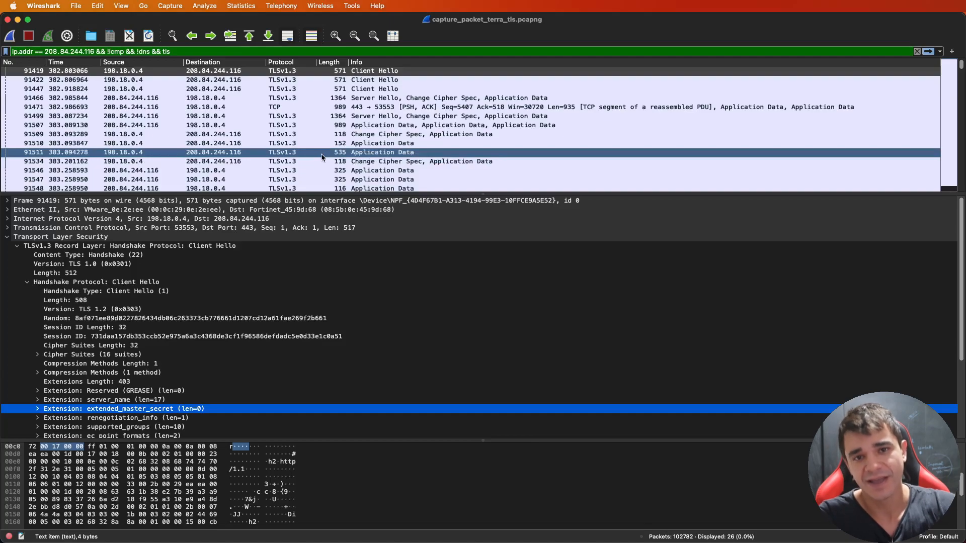
click(423, 100)
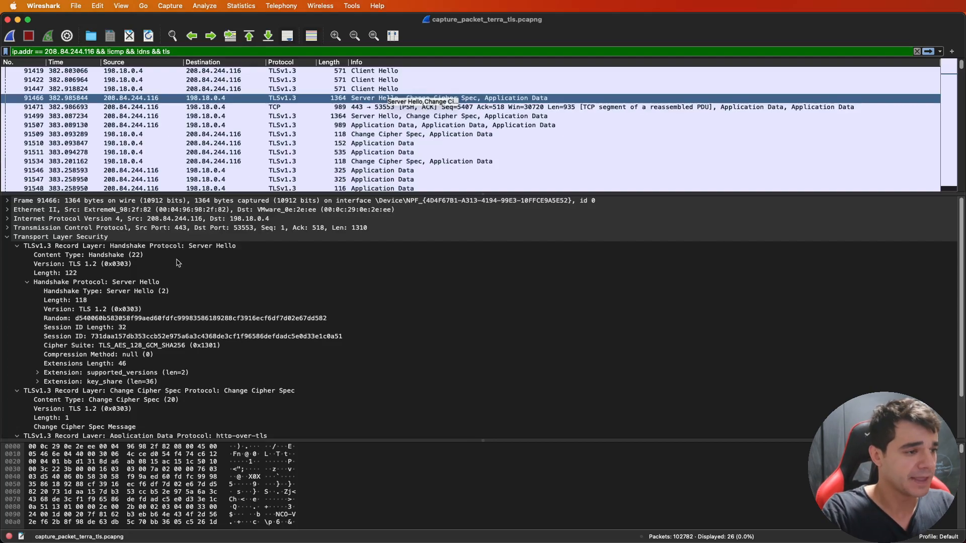
click(162, 346)
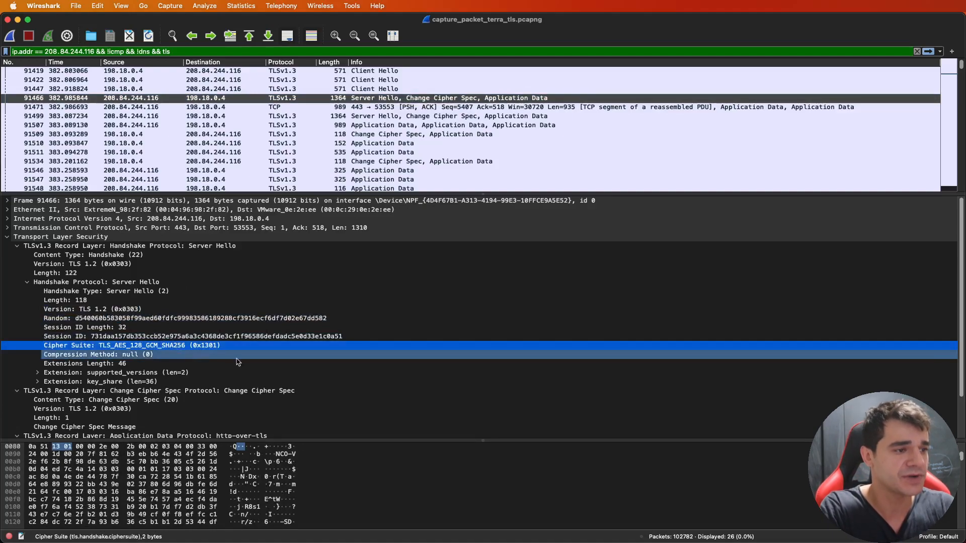
- Find TLS_AES_128_GCM_SHA256 among packet 91419's offered cipher suites and compare it with the Cipher Suite field of Server Hello packet 91466
click(332, 71)
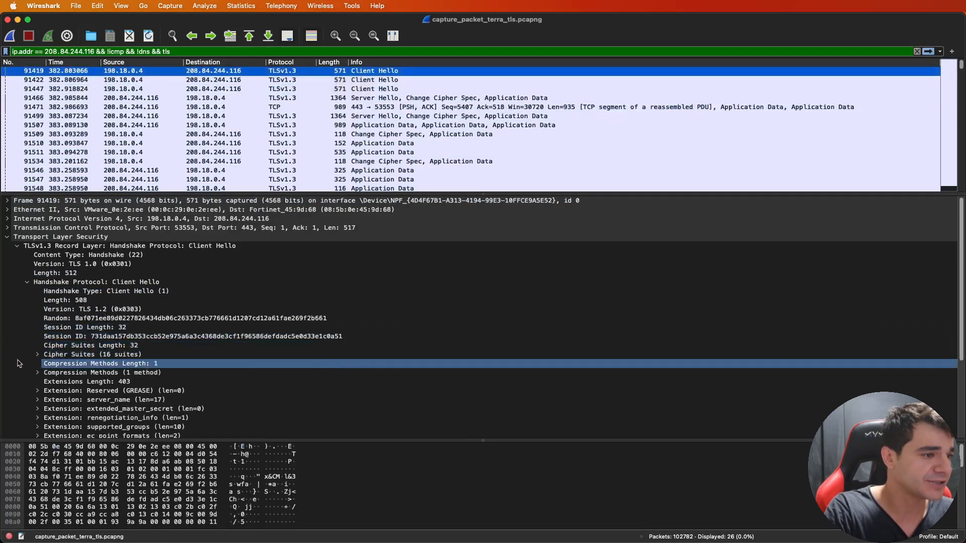
click(34, 357)
click(37, 354)
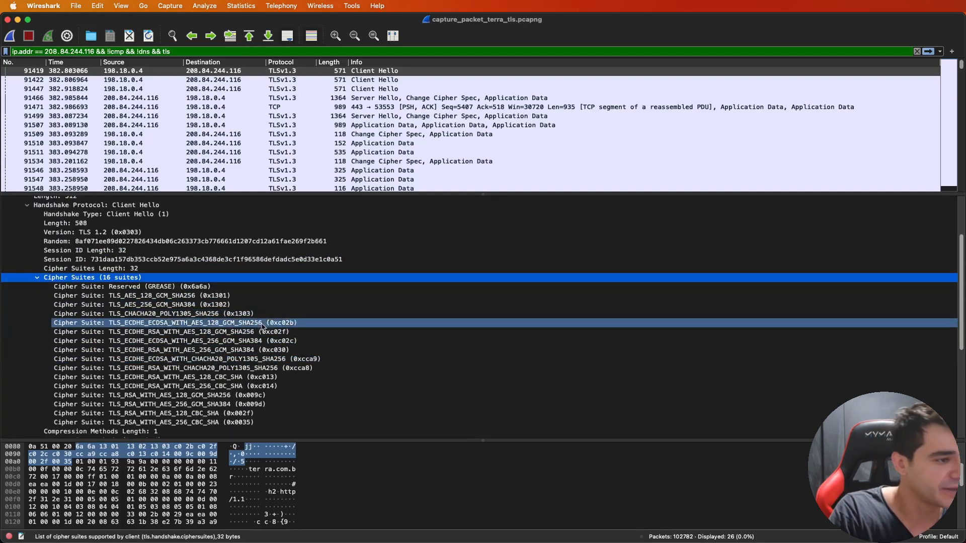
click(232, 295)
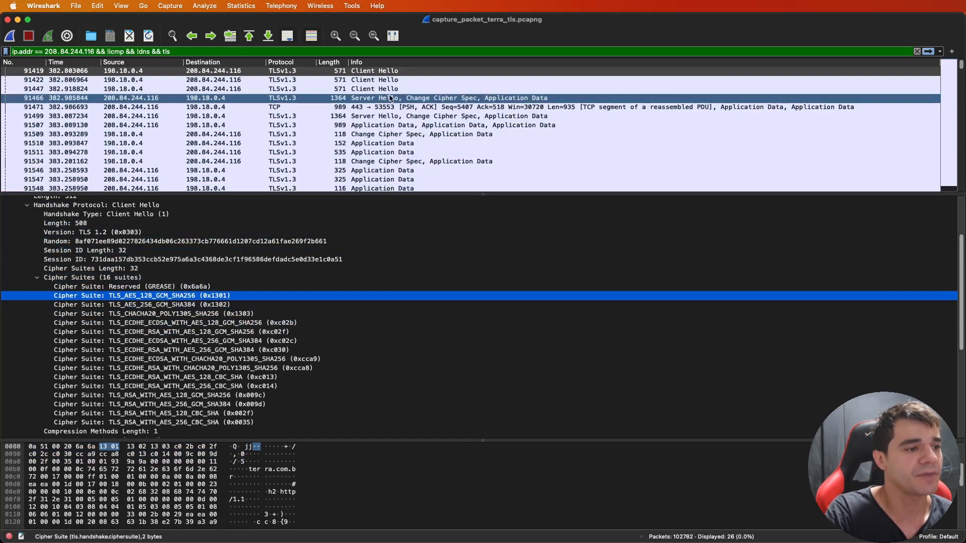
click(265, 98)
click(156, 297)
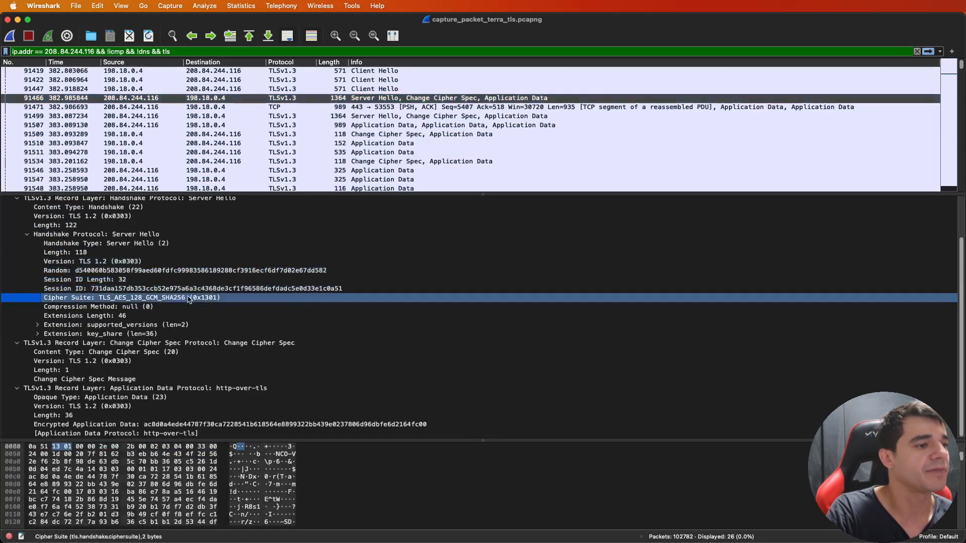
- Collapse the Server Hello's Change Cipher Spec and Application Data records, and check the record-layer and handshake Version fields
click(17, 343)
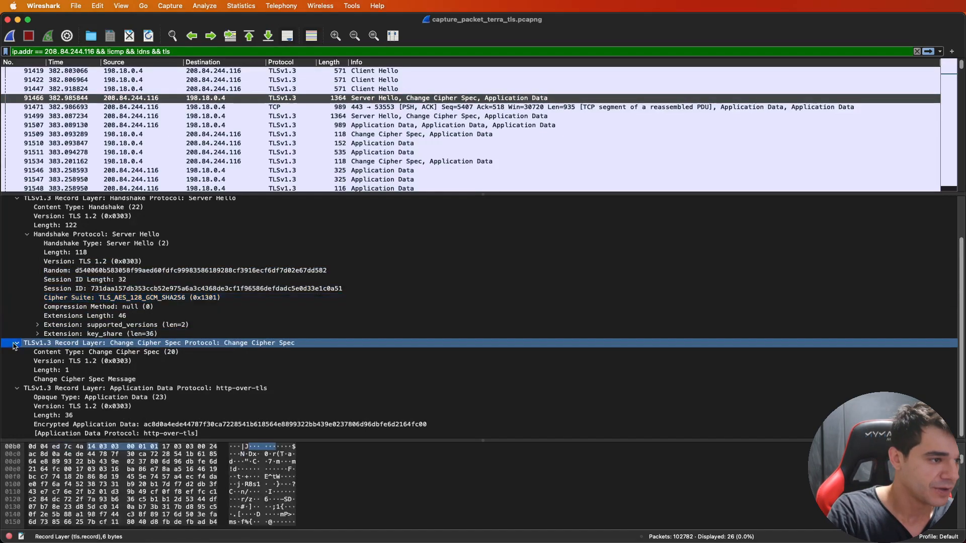
click(149, 264)
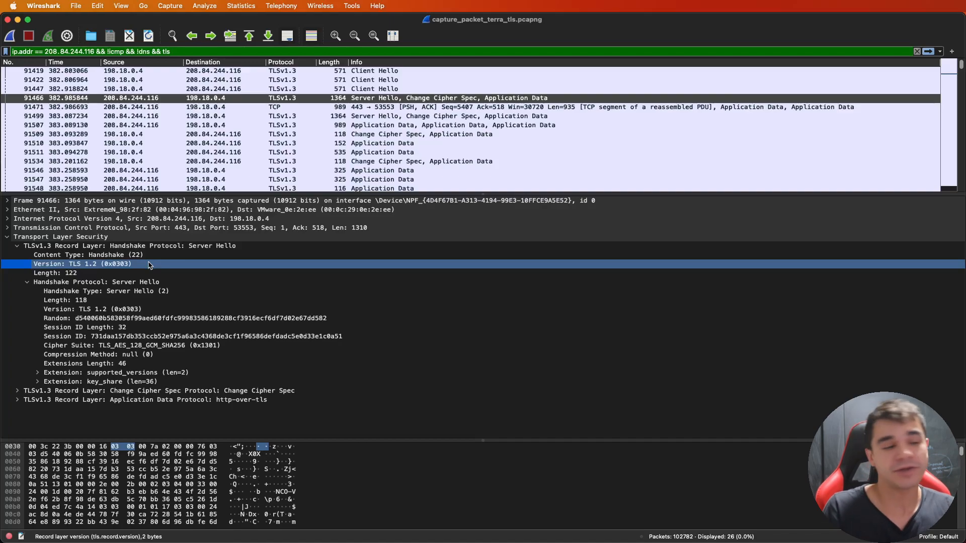
click(103, 309)
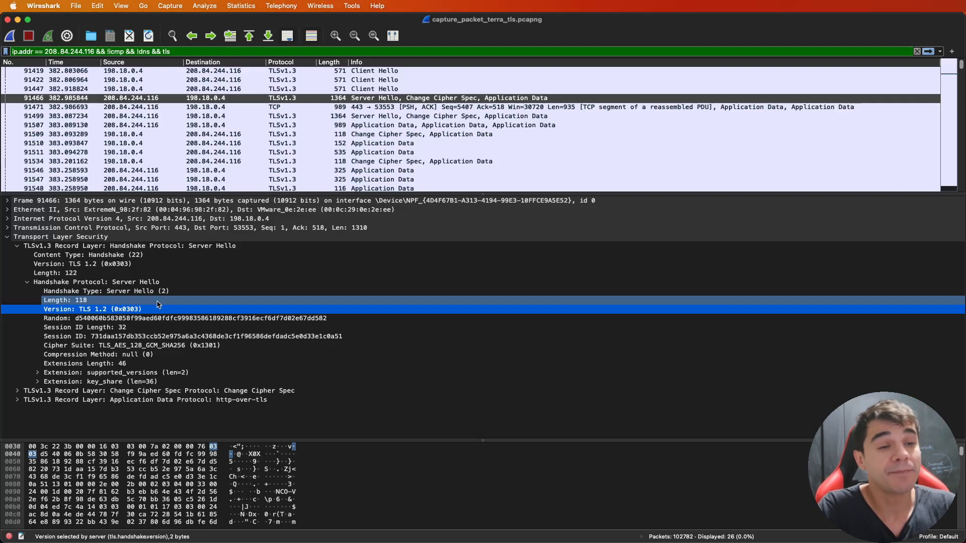
- Compare the version in the Server Hello's supported_versions extension with the record-layer Version field, and collapse the extension
click(38, 372)
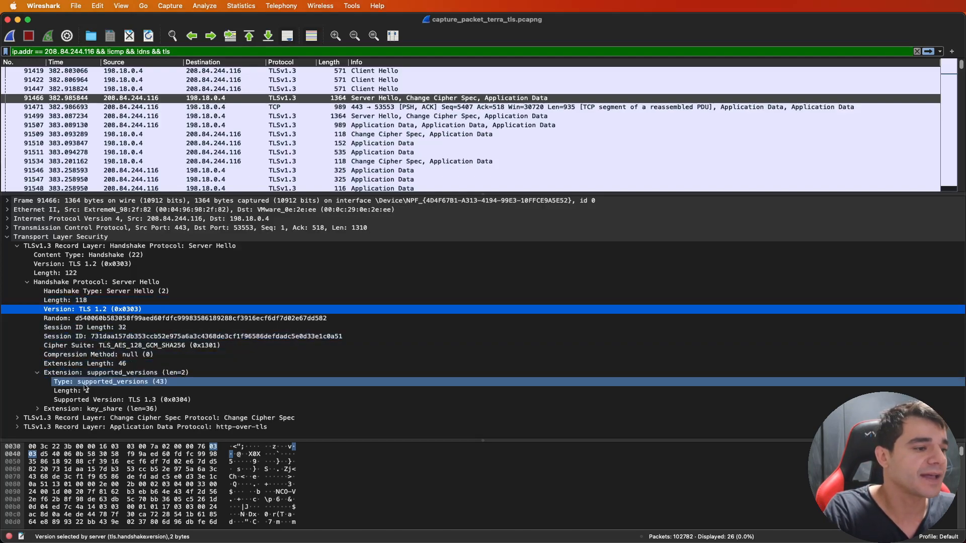
click(116, 400)
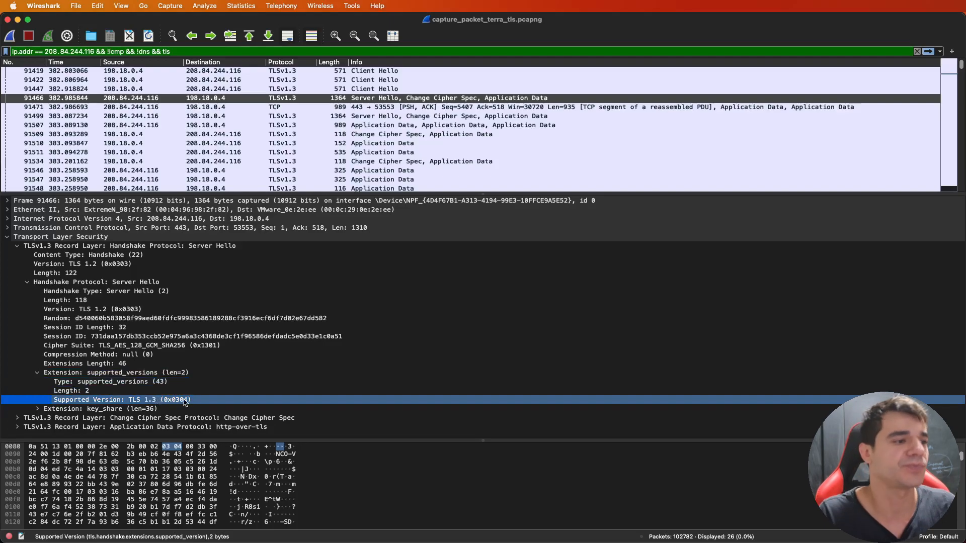
click(101, 263)
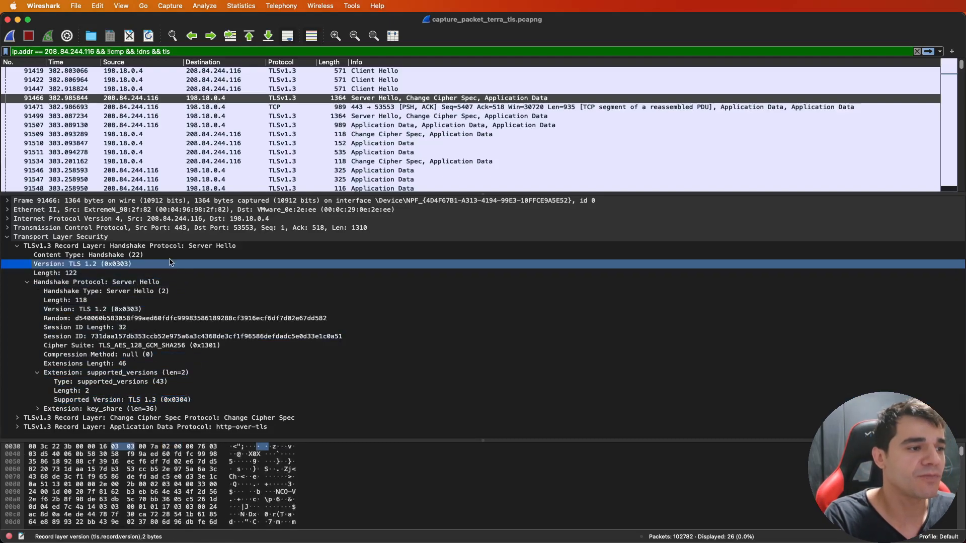
click(37, 374)
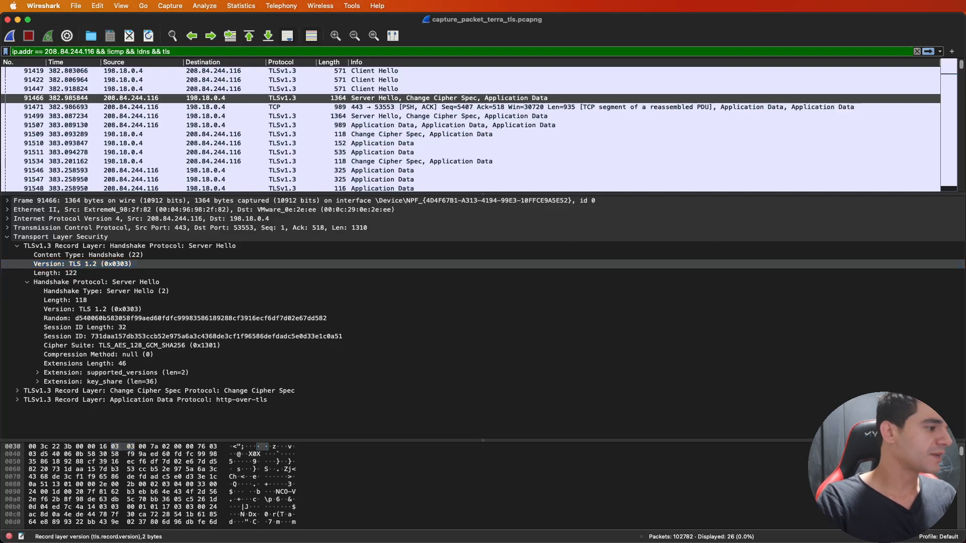
- Review the ServerHello stage of the Safari handshake diagram and compare it with Server Hello packets 91466 and 91499 in Wireshark
key(super+Tab)
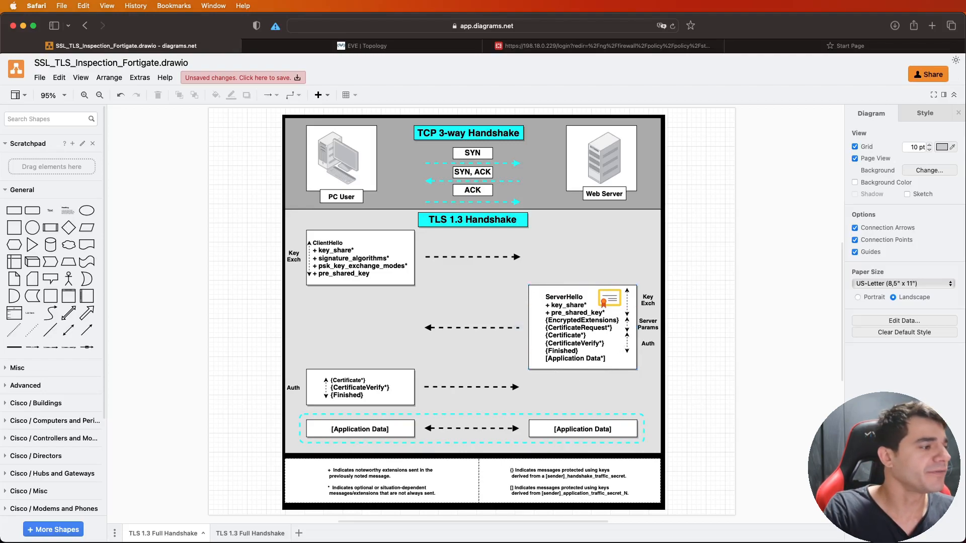
key(super+Tab)
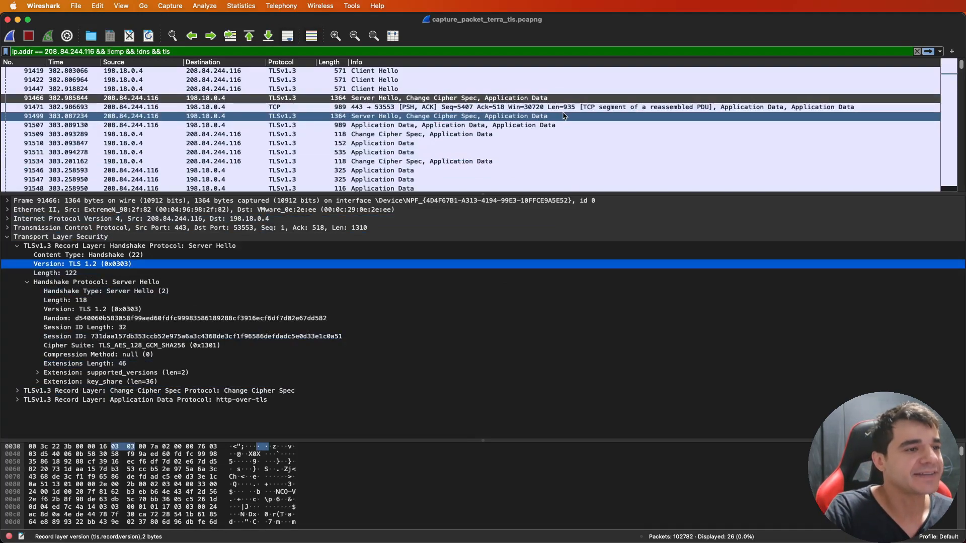
click(462, 100)
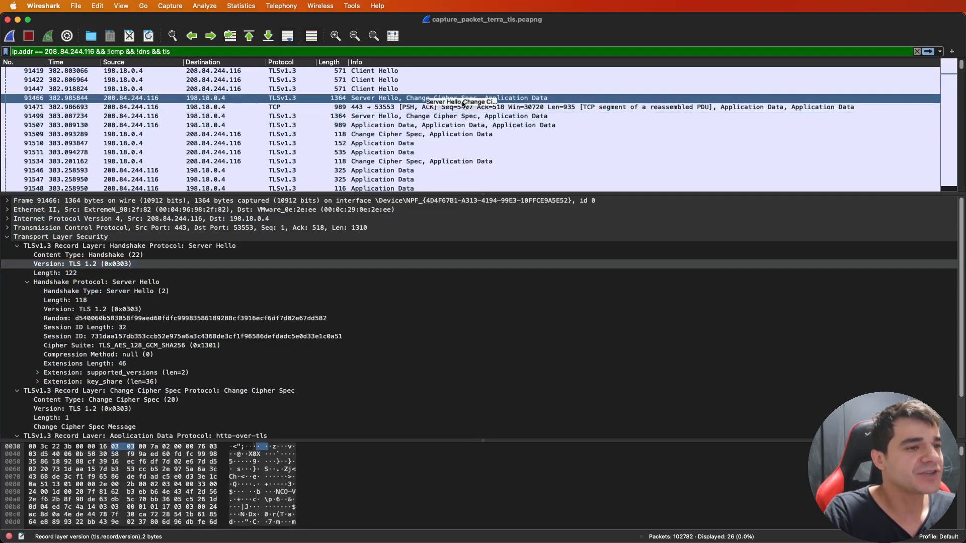
click(464, 116)
scroll(507, 131, down, 3)
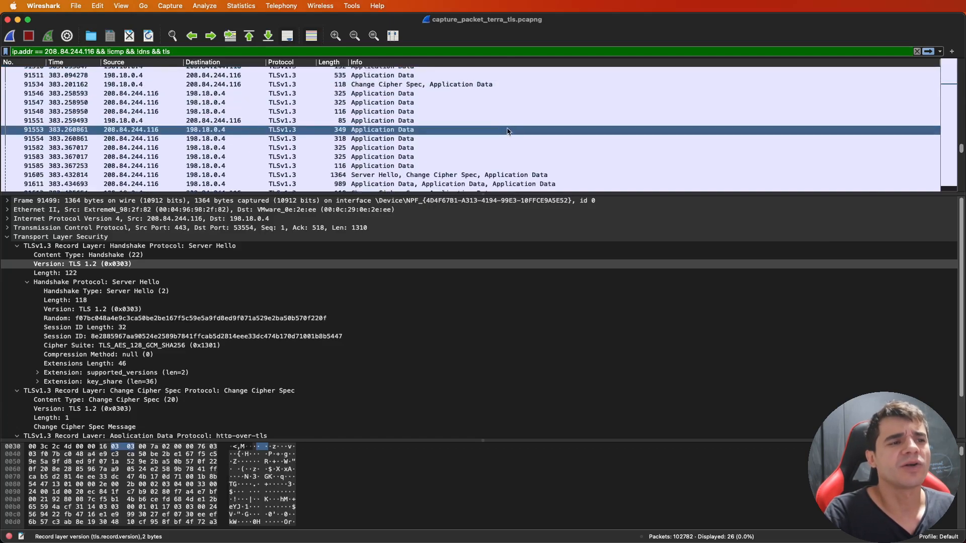
scroll(507, 131, up, 2)
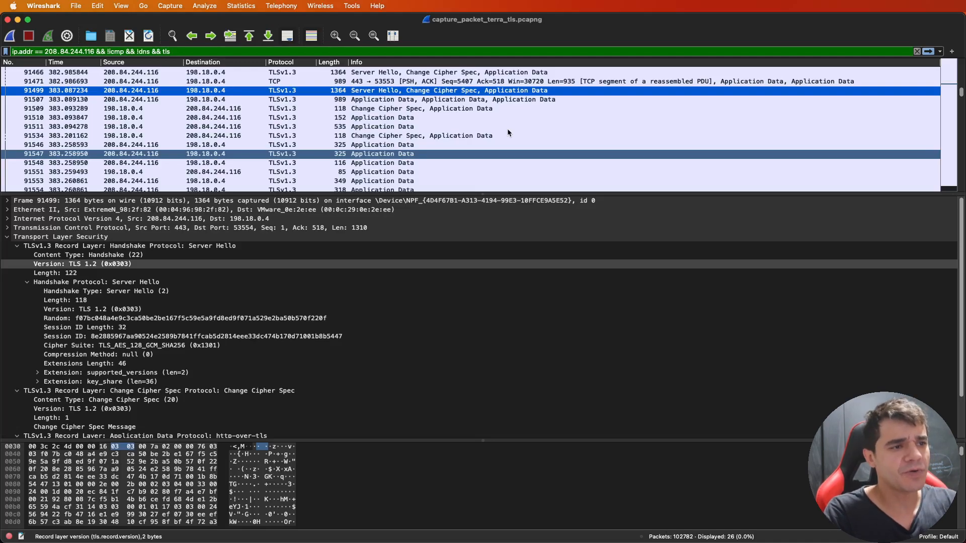
- Open the TLS protocol settings in the Wireshark preferences
scroll(507, 132, down, 3)
scroll(509, 132, up, 4)
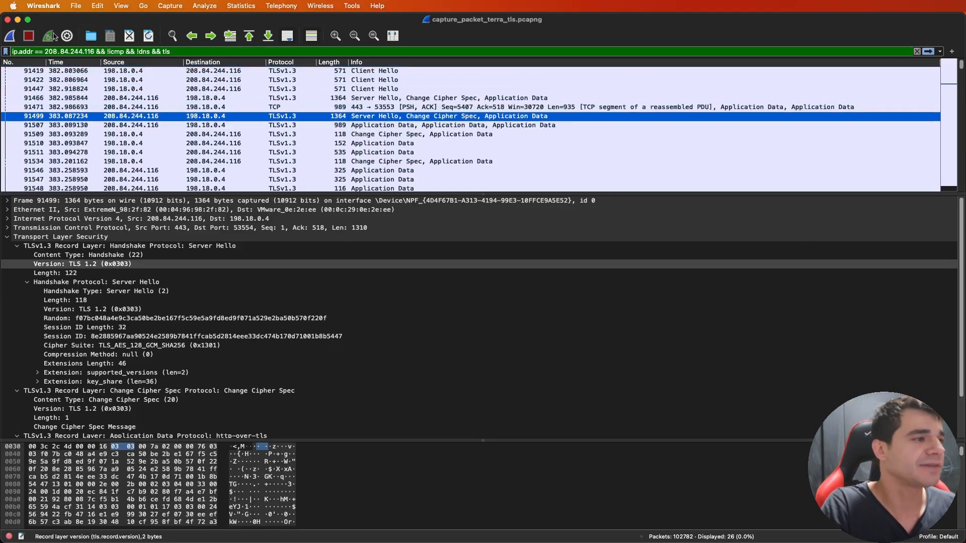
click(57, 13)
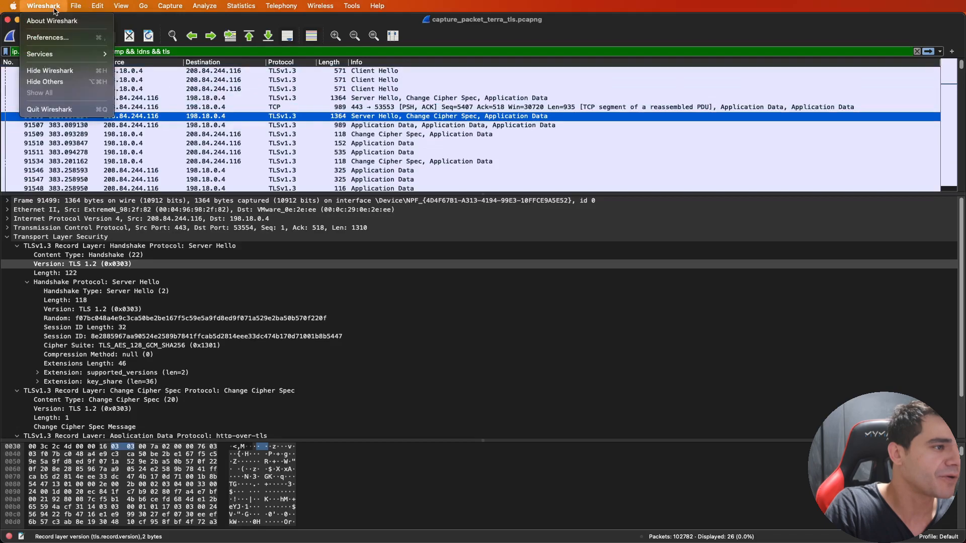
click(60, 36)
click(472, 233)
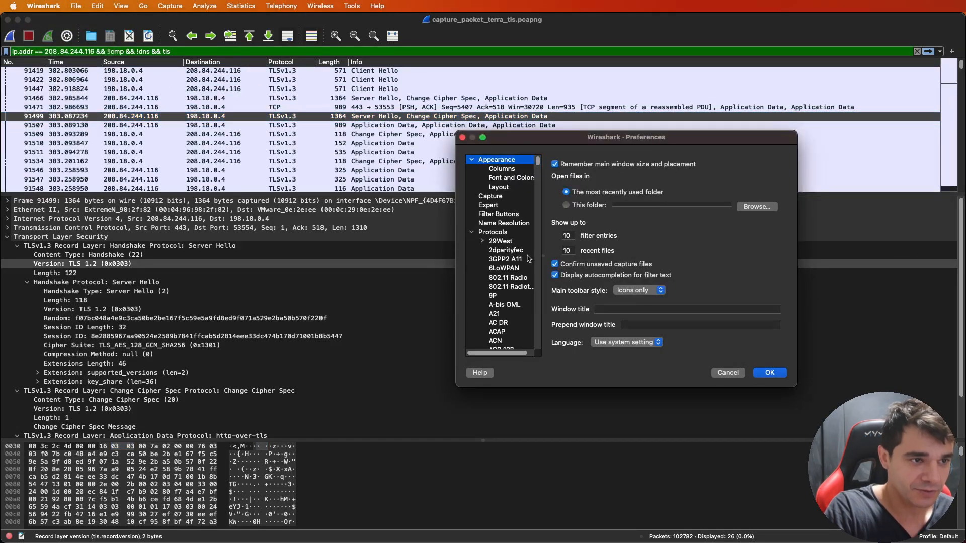
click(518, 259)
key(t)
scroll(520, 262, down, 5)
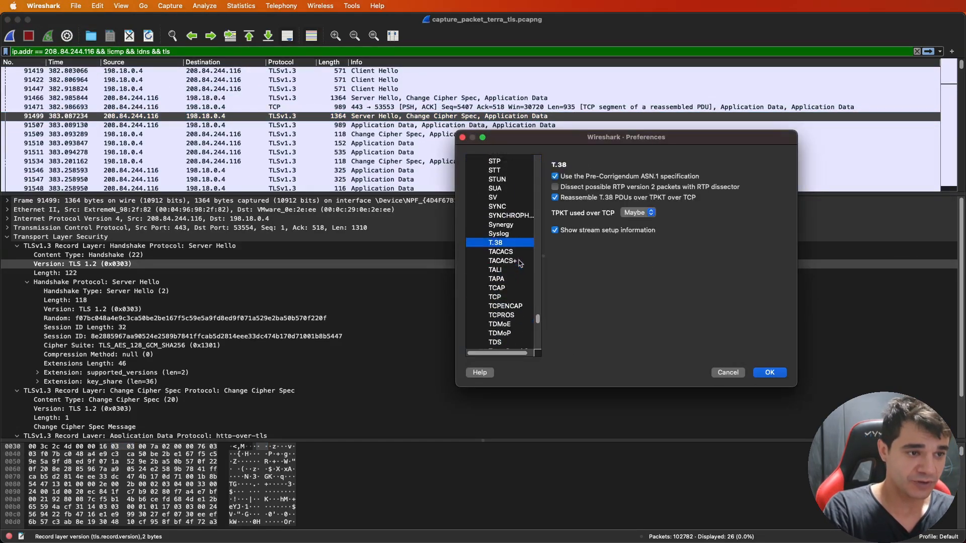
scroll(519, 263, down, 5)
click(510, 187)
- Choose a (Pre)-Master-Secret log file for TLS and apply the preferences to decrypt the capture
click(601, 308)
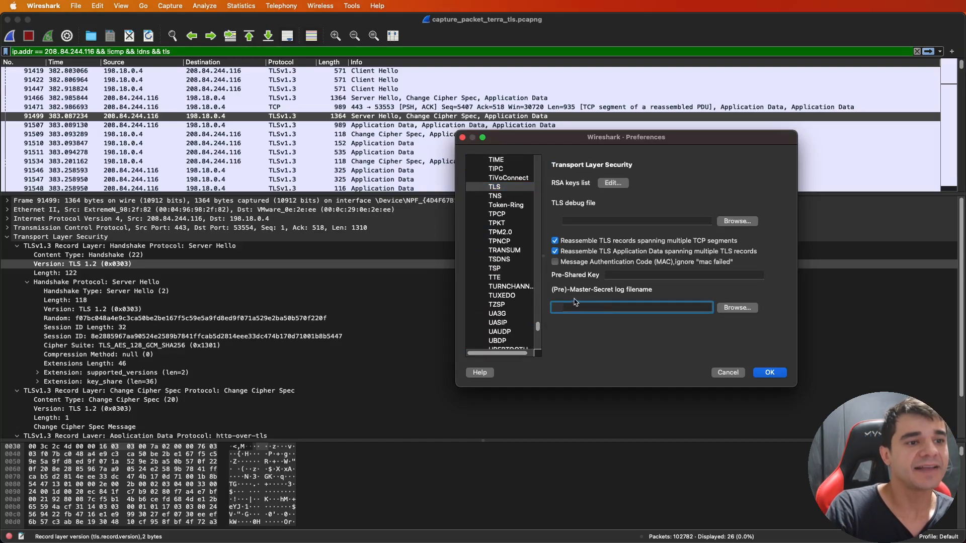
click(733, 309)
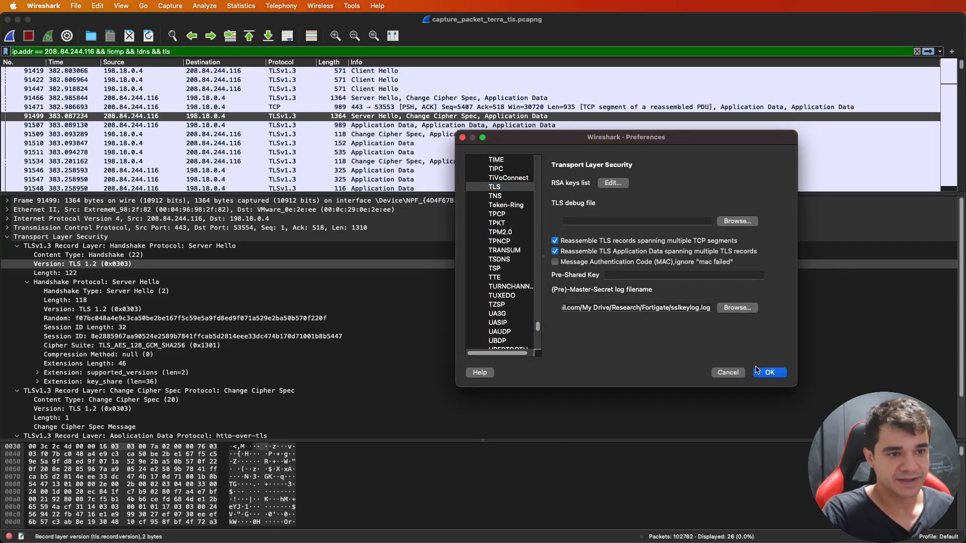
click(766, 373)
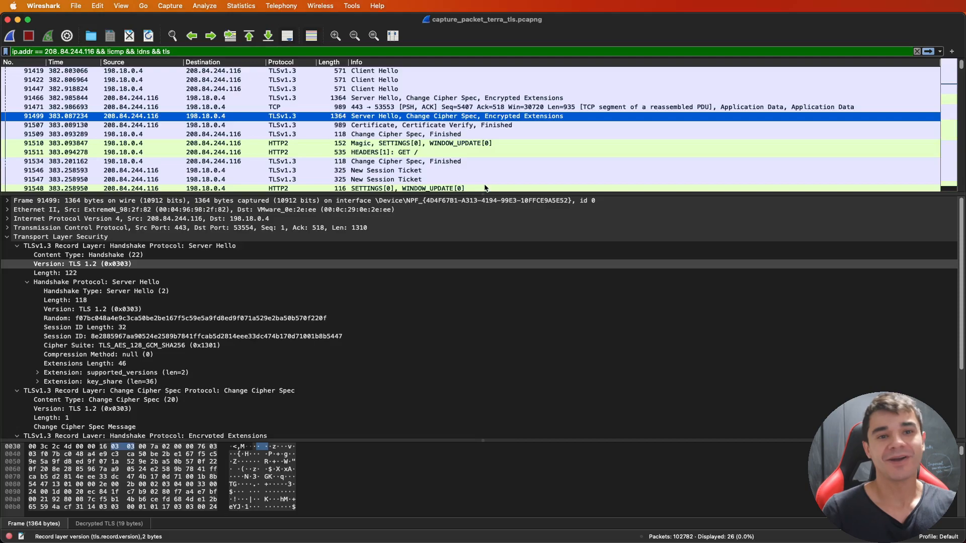
- Inspect the details of decrypted packets 91507, 91509, 91510 and 91511, and of TCP packet 91471
click(499, 125)
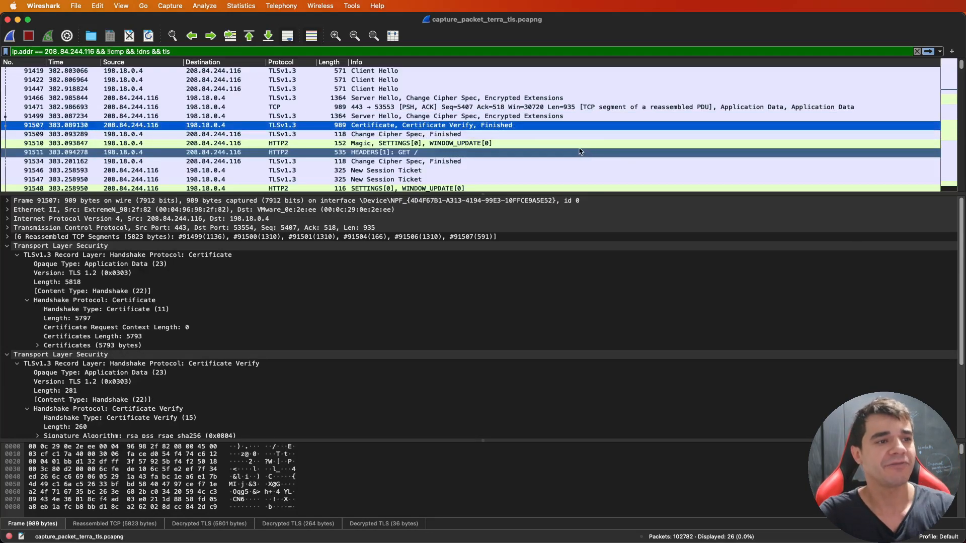
click(572, 134)
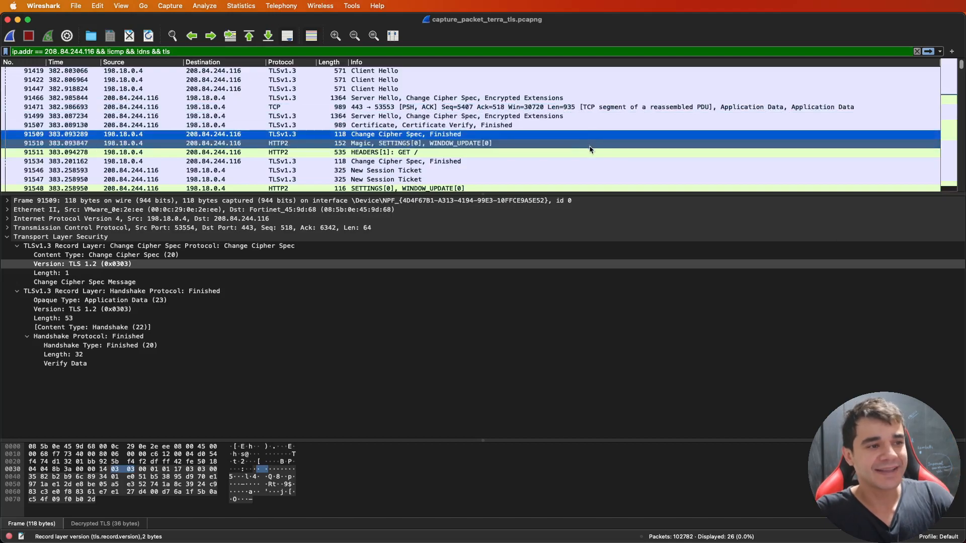
click(590, 144)
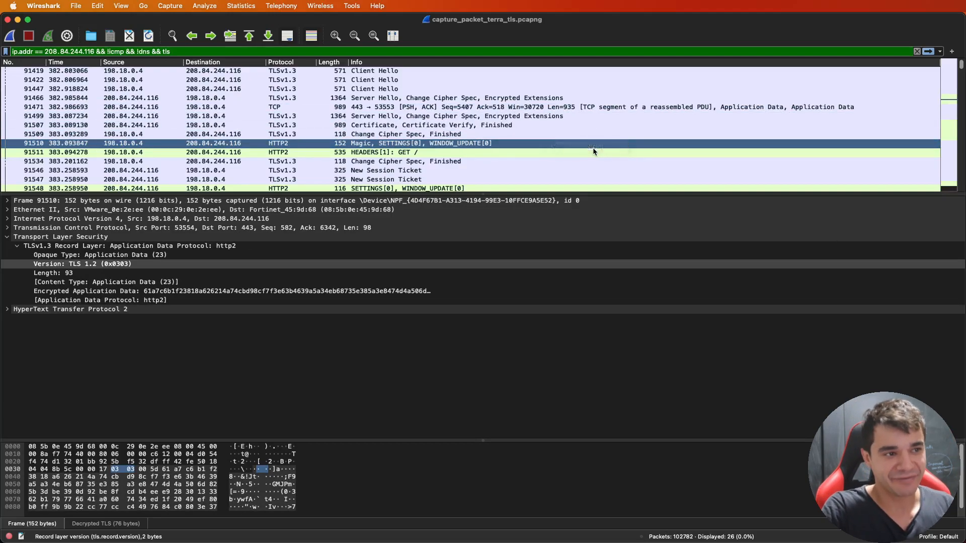
click(595, 152)
click(588, 107)
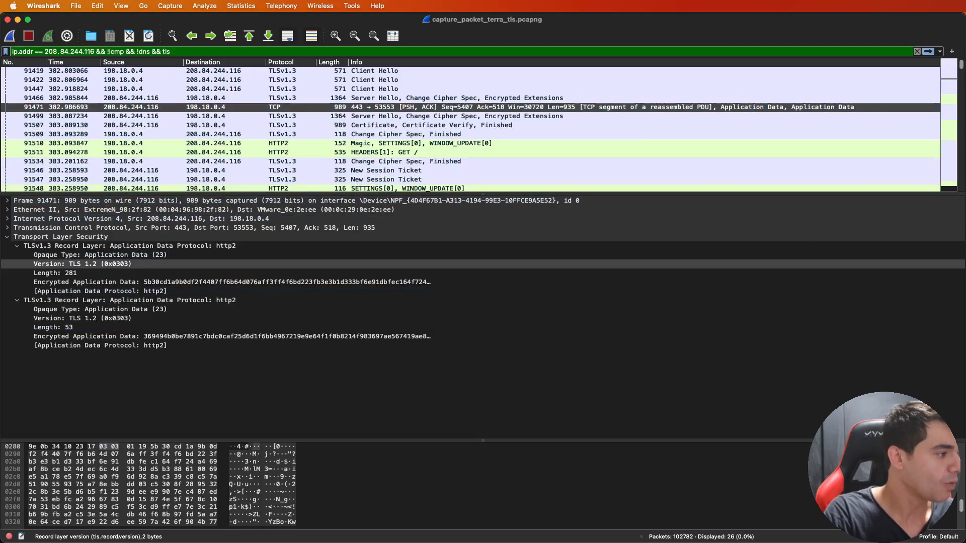
- Compare the Safari handshake diagram with decrypted packet 91507 and the packets following it in Wireshark, and return to the diagram
key(super+Tab)
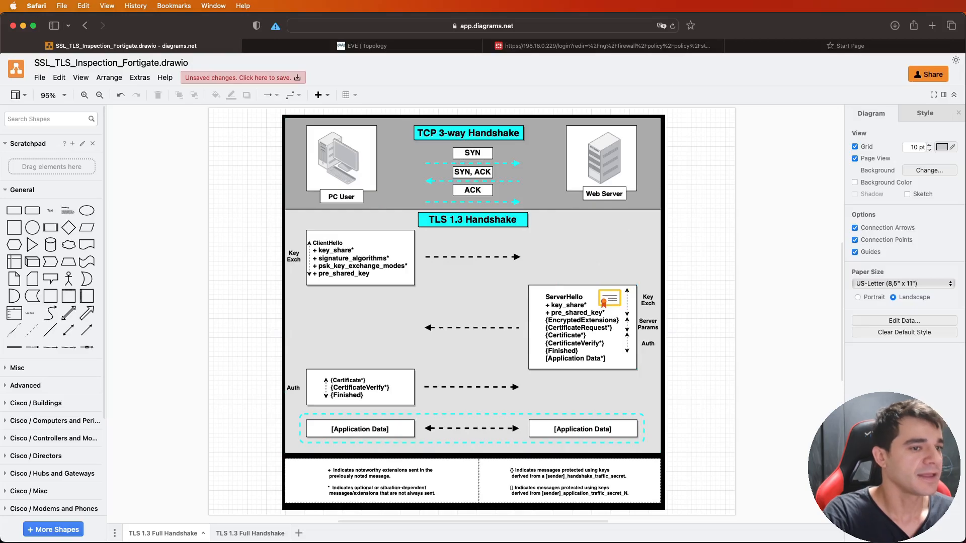
key(super+Tab)
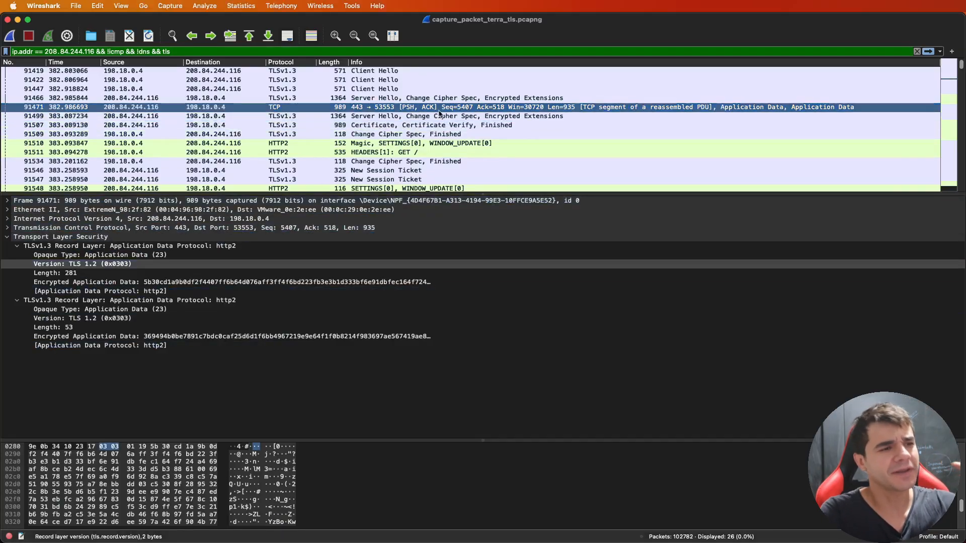
click(467, 128)
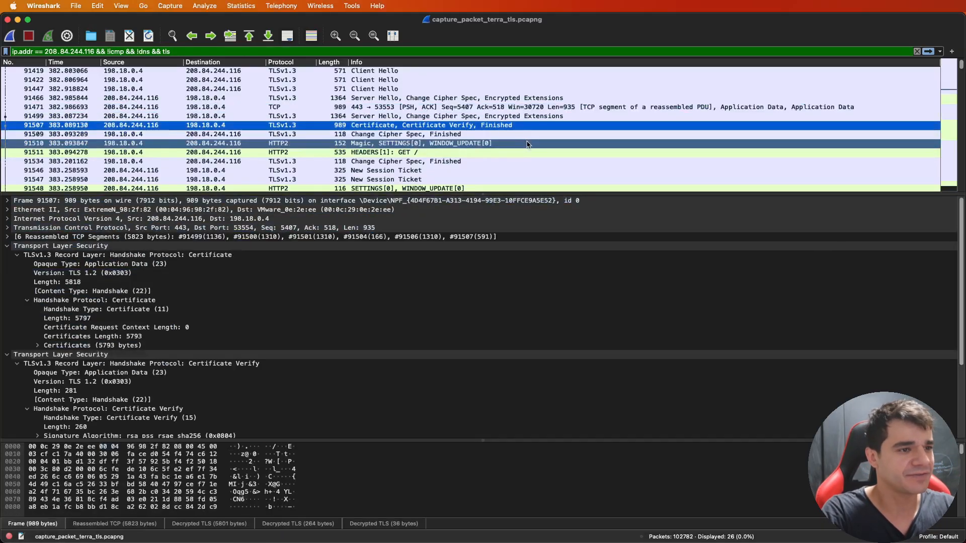
scroll(528, 146, down, 3)
click(481, 156)
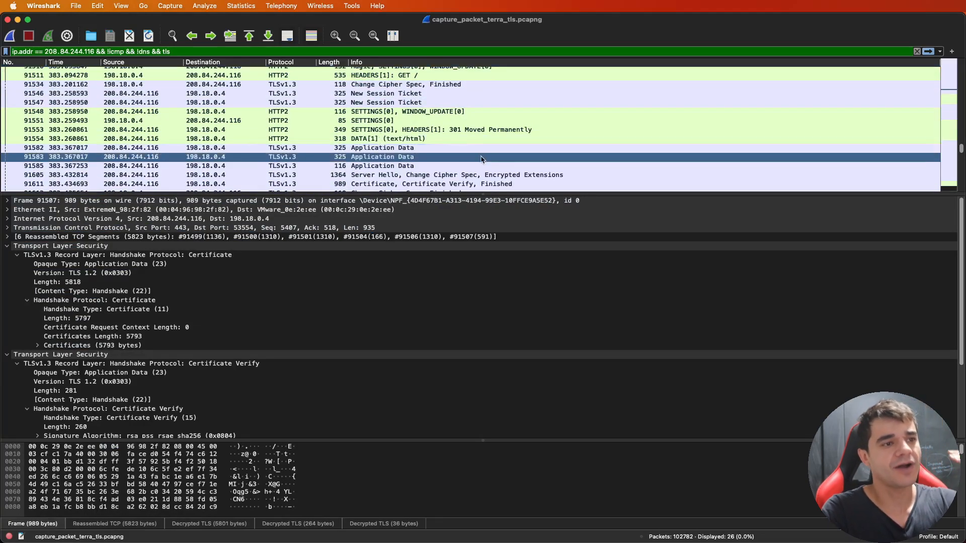
scroll(481, 157, down, 2)
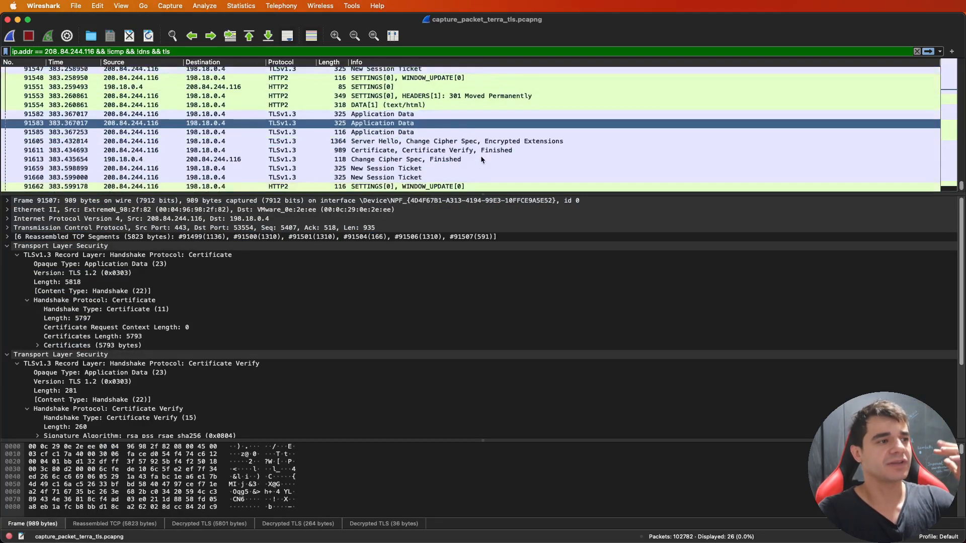
click(18, 20)
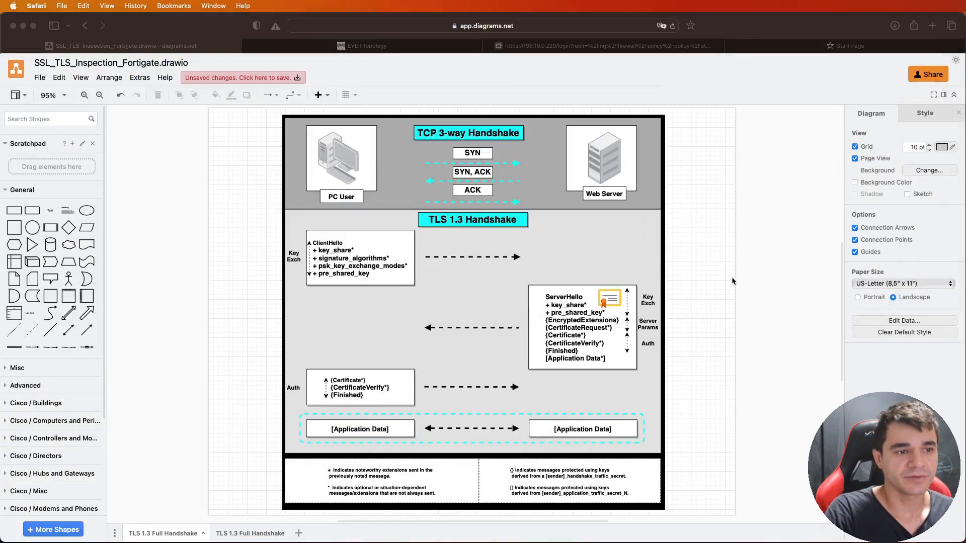
click(731, 276)
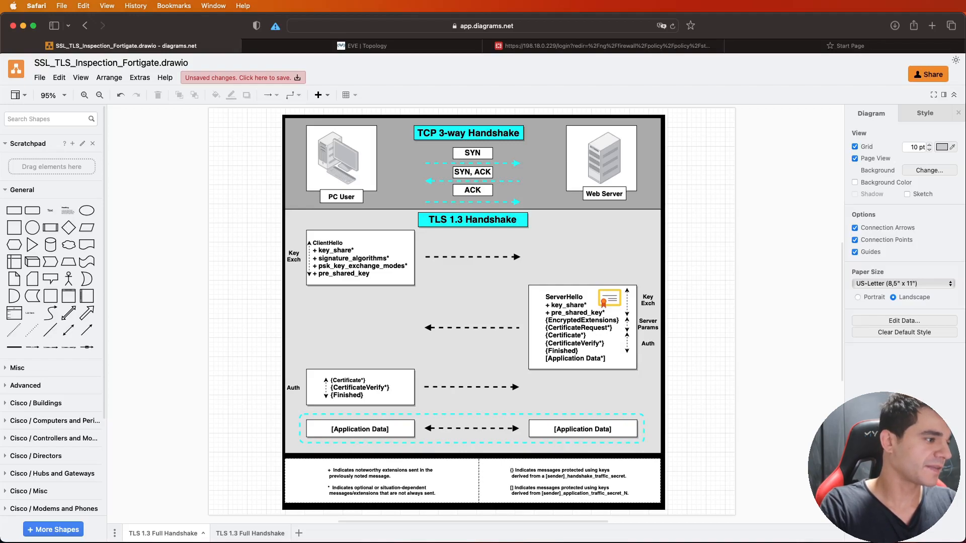
- Switch to the Windows machine in VNC Viewer and open g1.globo.com in Edge
key(super+Tab)
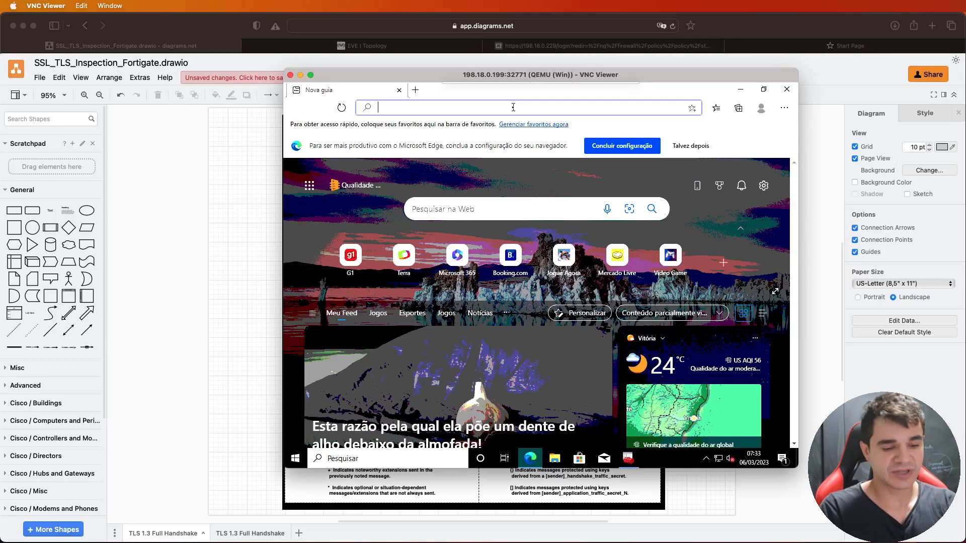
text(g1.globo.com)
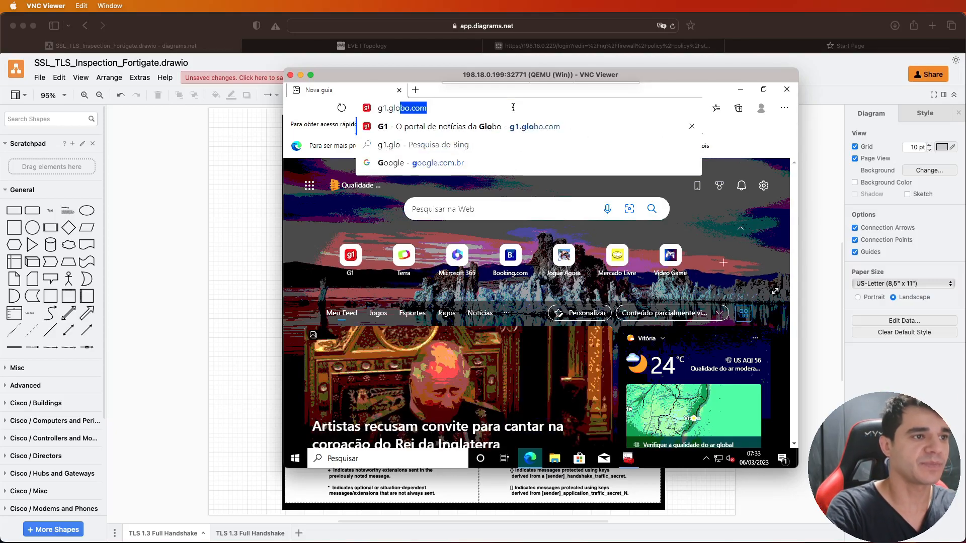
key(Return)
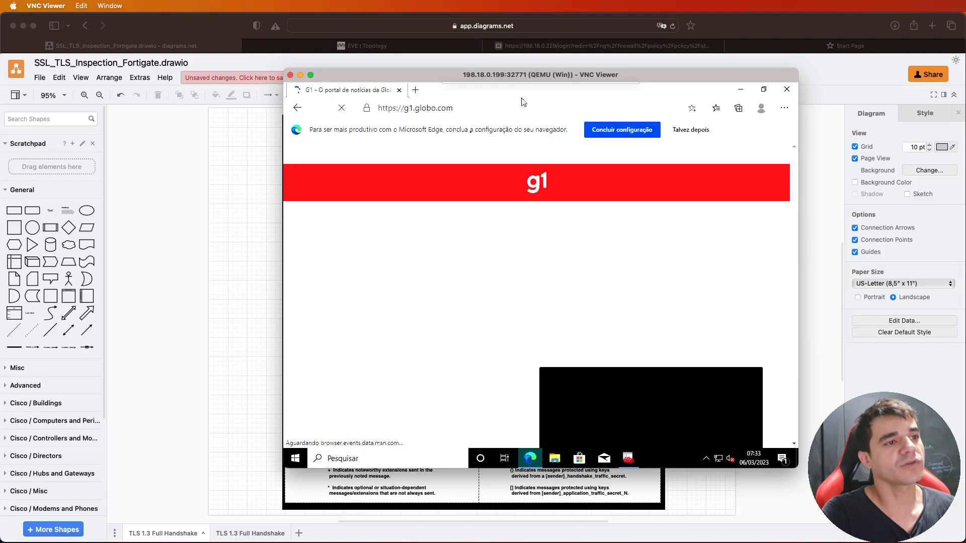
- Check the g1.globo.com site certificate's general information, close it, and minimize VNC Viewer to return to the handshake diagram
click(367, 109)
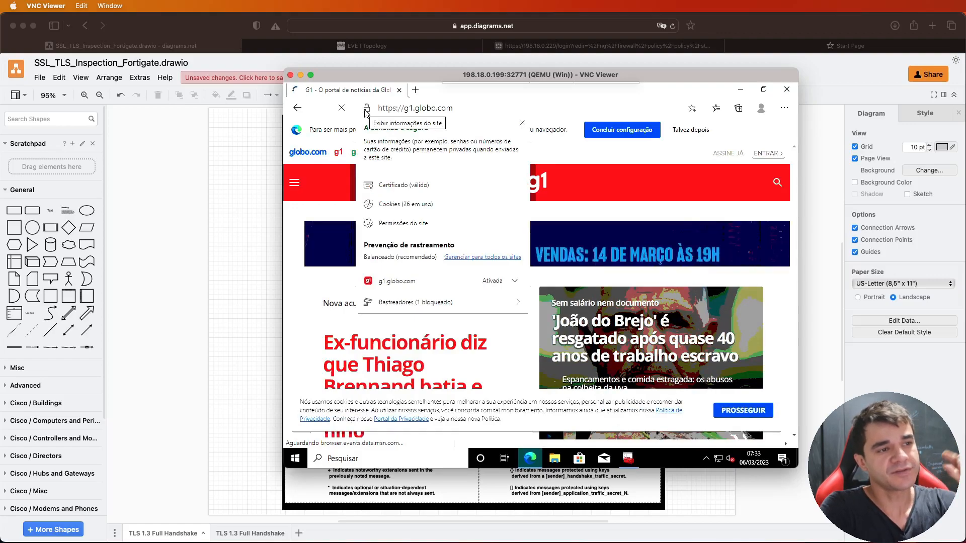
click(421, 185)
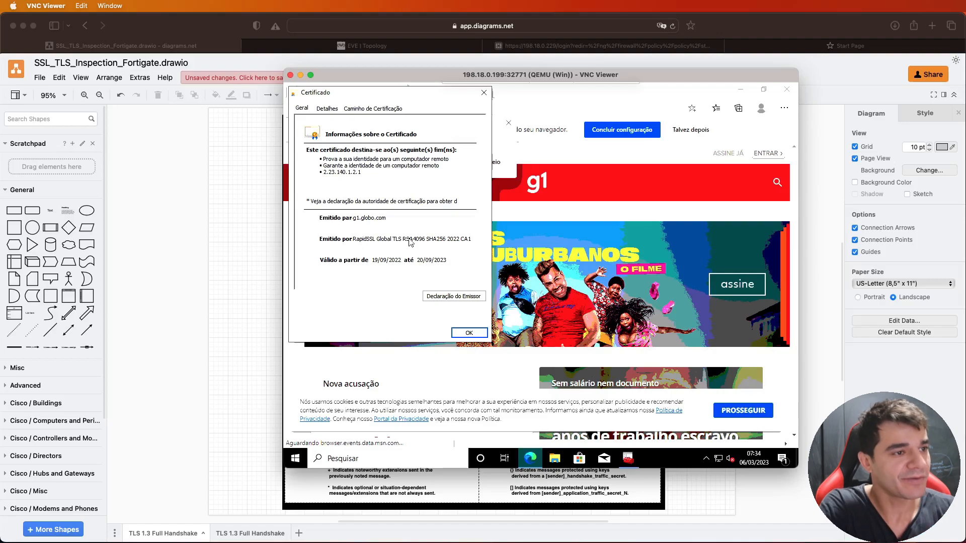
click(477, 333)
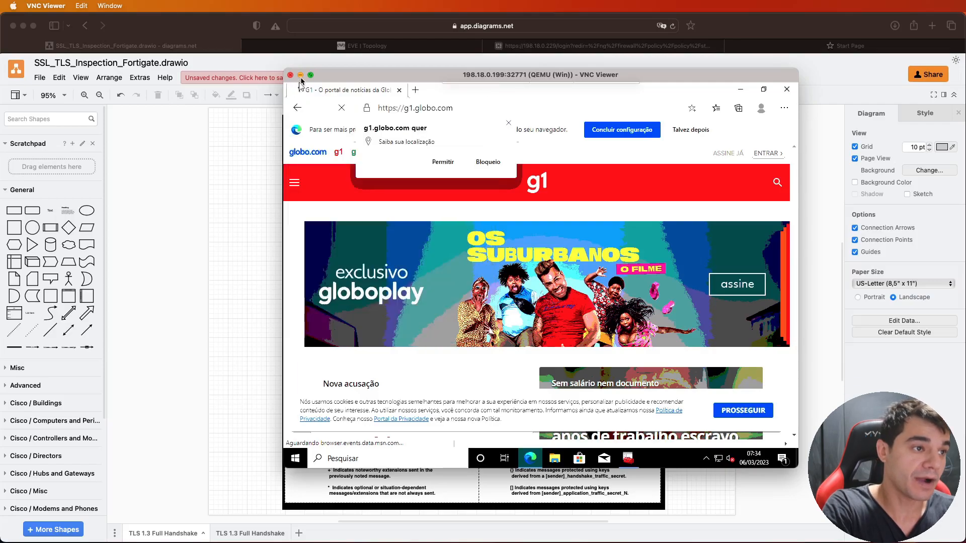
click(300, 75)
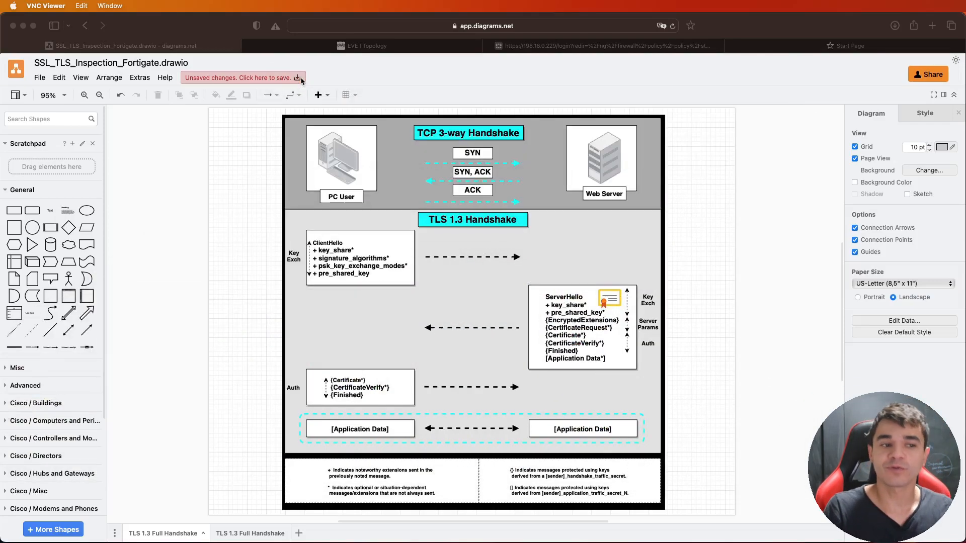
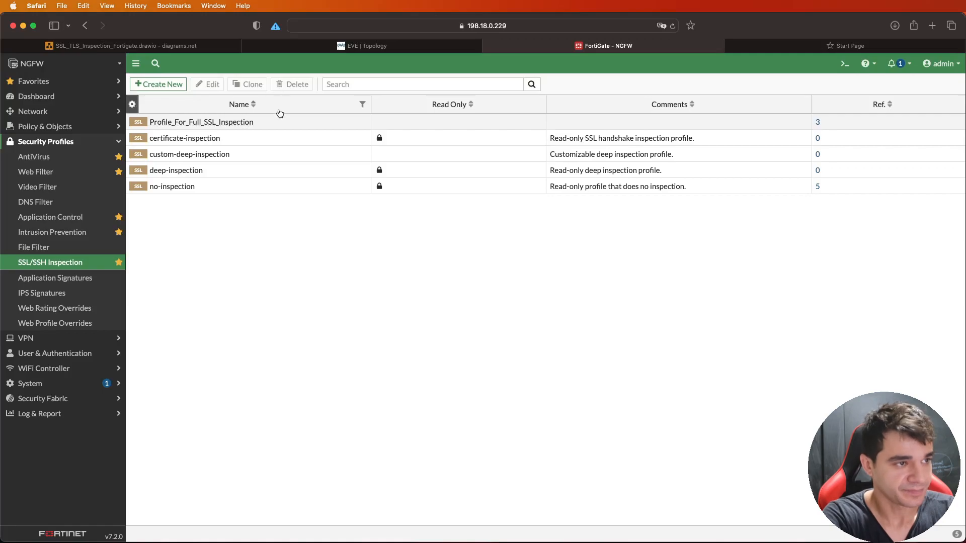
- Open the Profile_For_Full_SSL_Inspection profile for editing and look at its name
double_click(278, 122)
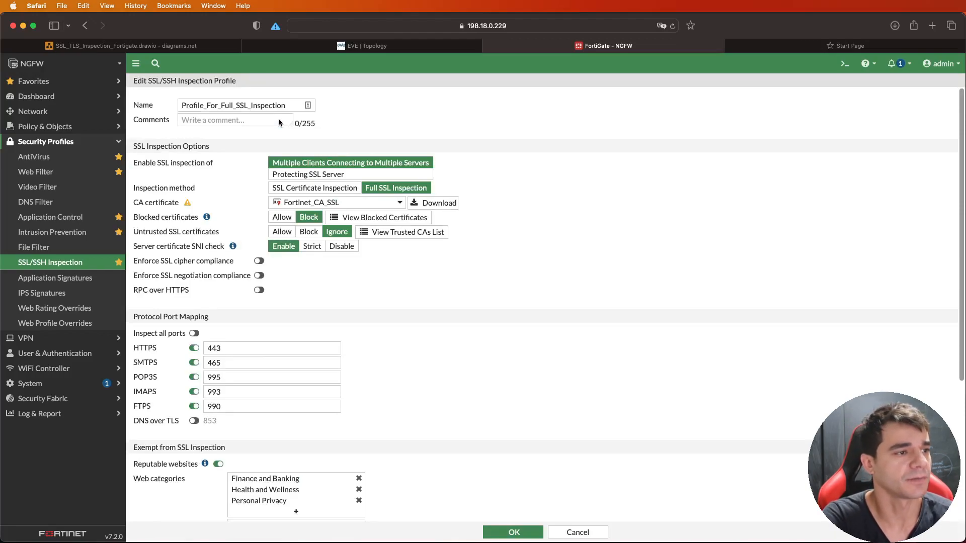
click(278, 122)
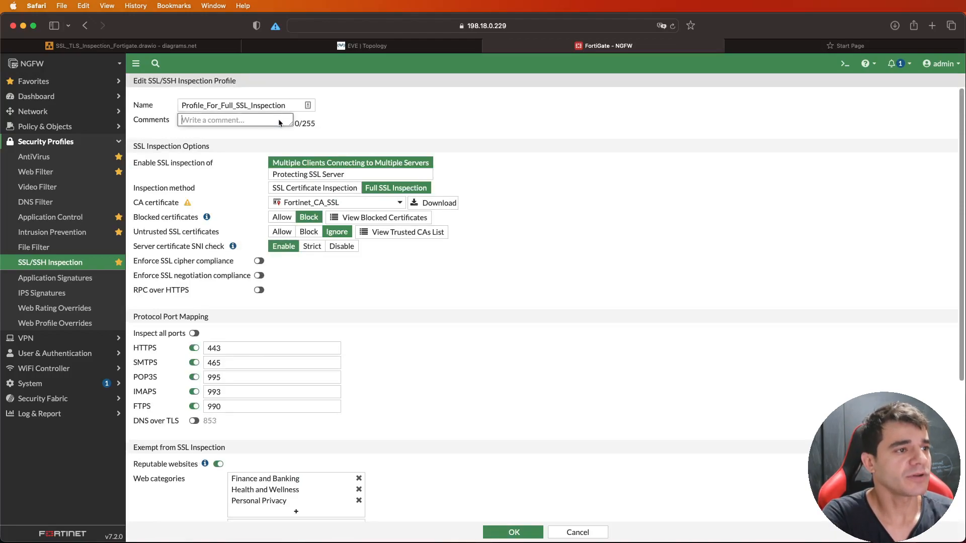
double_click(244, 107)
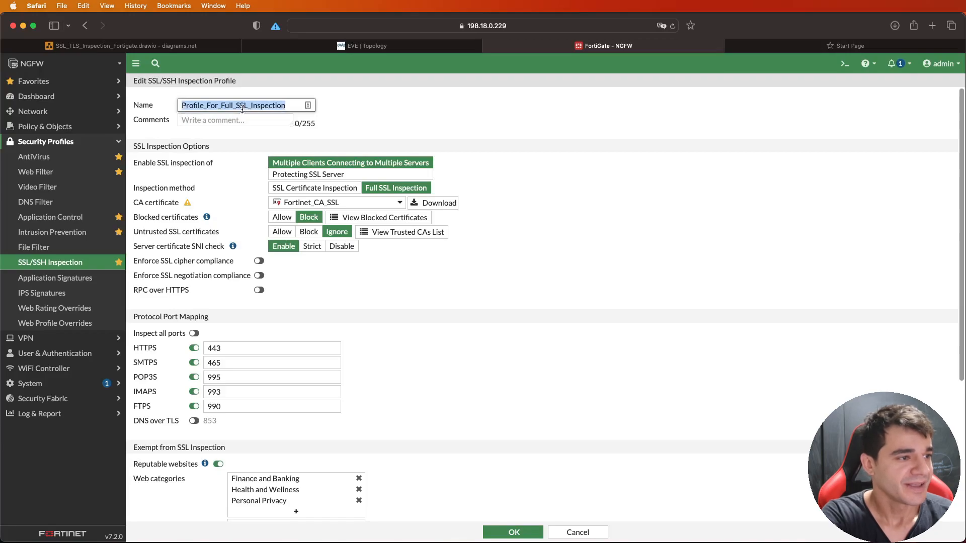
- Try SSL inspection for Protecting SSL Server, and return to Multiple Clients Connecting to Multiple Servers
triple_click(173, 164)
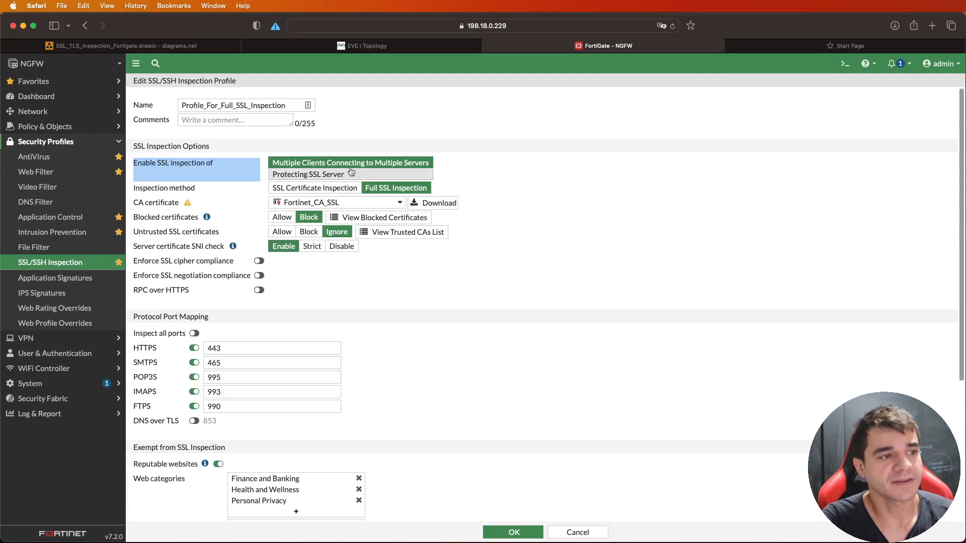
click(403, 172)
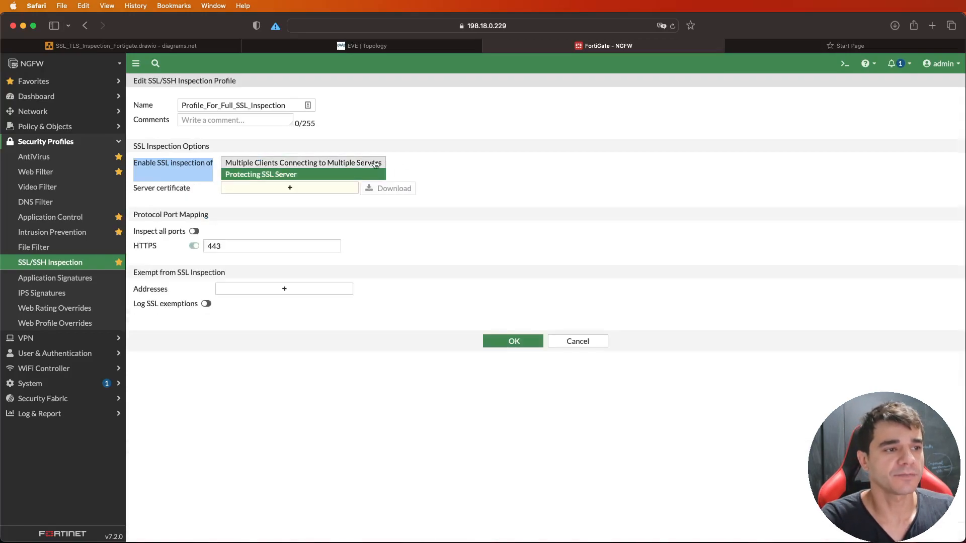
click(332, 163)
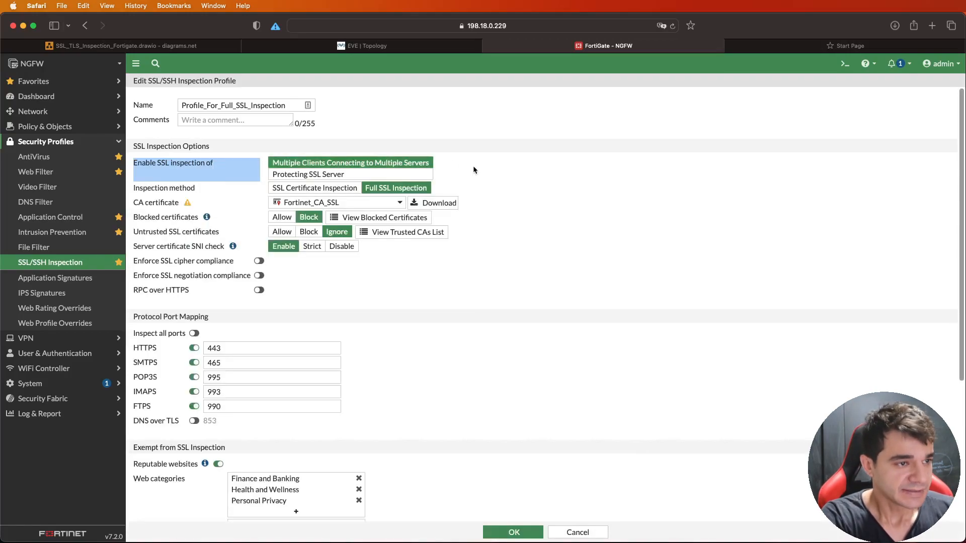
- Check the inspection method and the options for creating a CA certificate, and cancel the certificate creation
triple_click(168, 190)
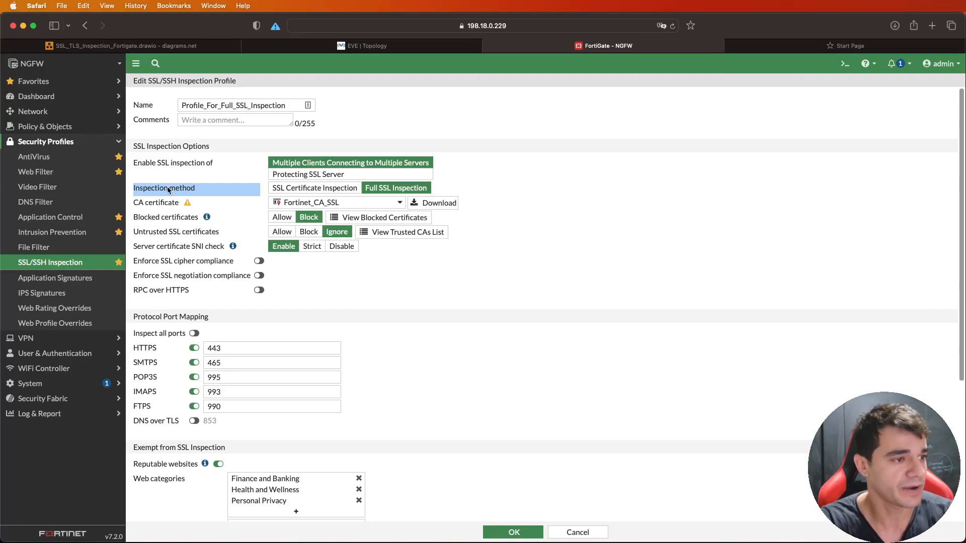
click(168, 190)
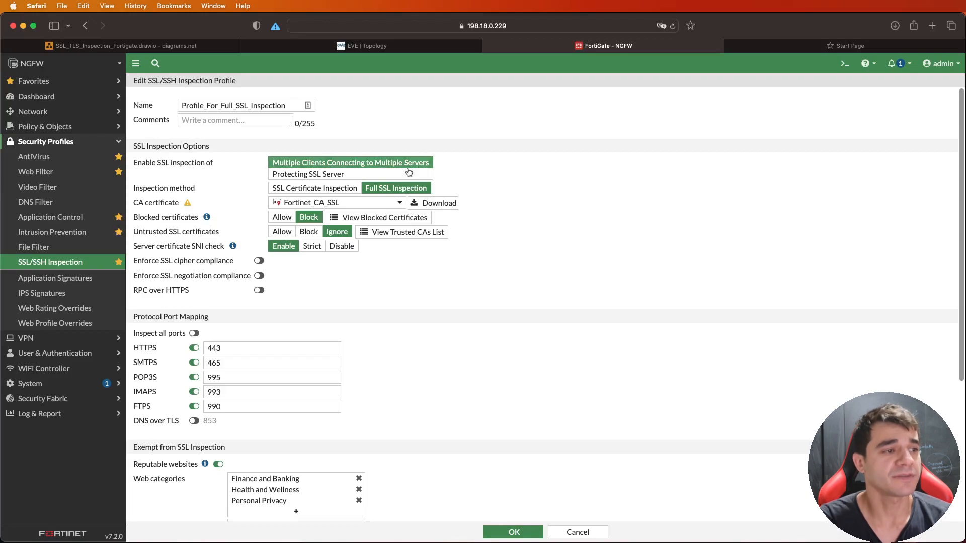
click(386, 203)
click(693, 238)
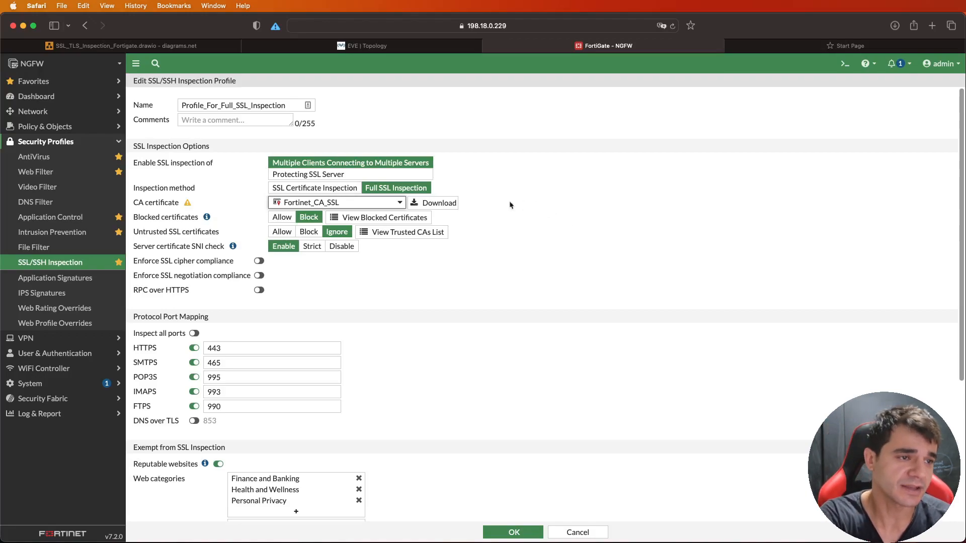
click(399, 202)
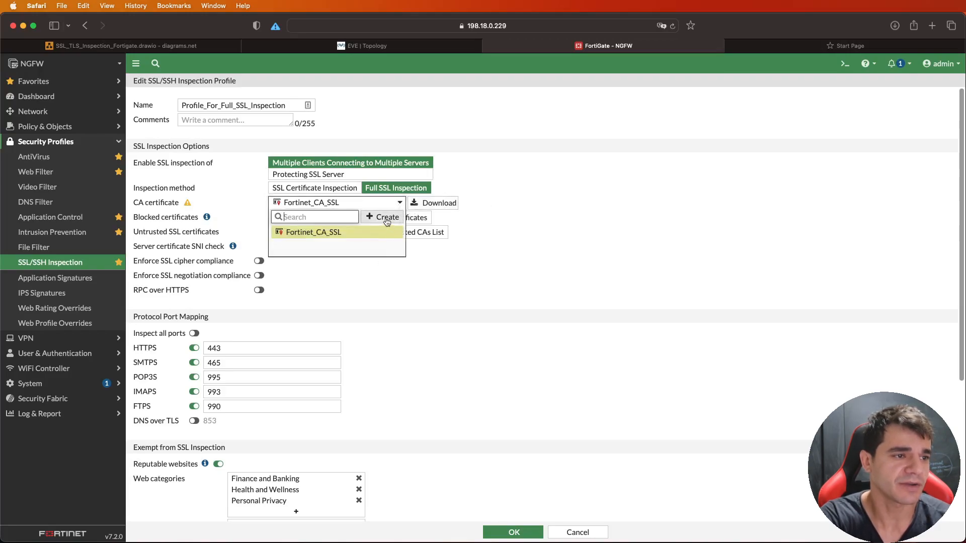
click(386, 218)
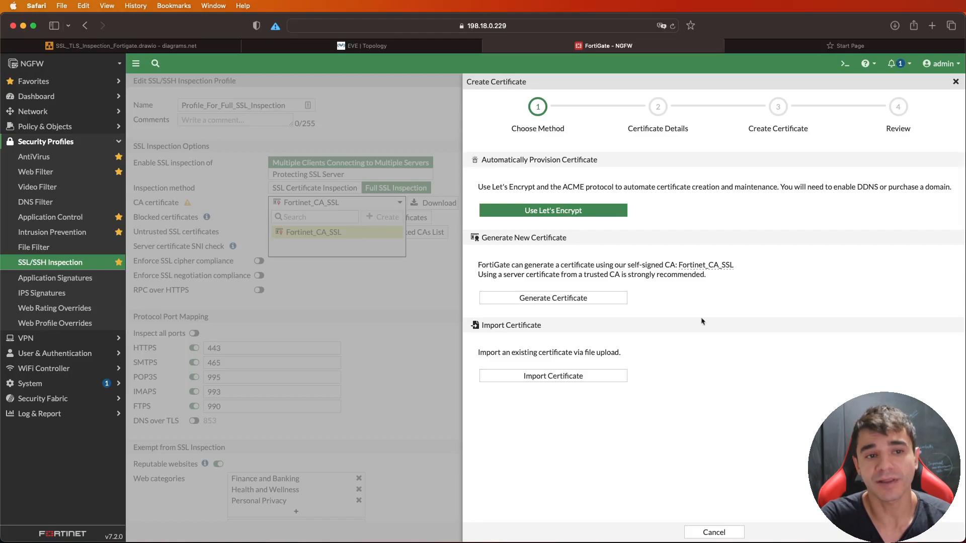
click(714, 532)
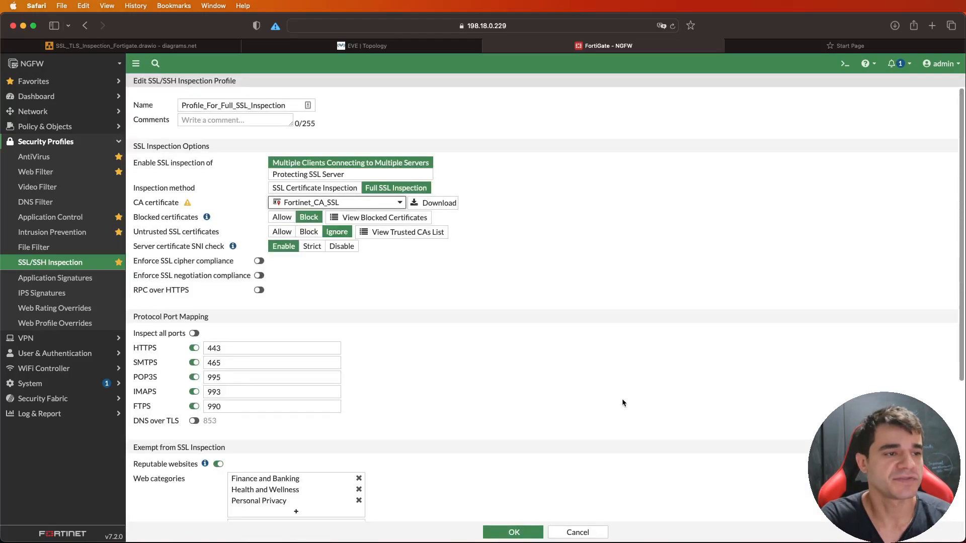
- Review the blocked certificates setting, try Block for untrusted SSL certificates, and return that option to Ignore
triple_click(176, 218)
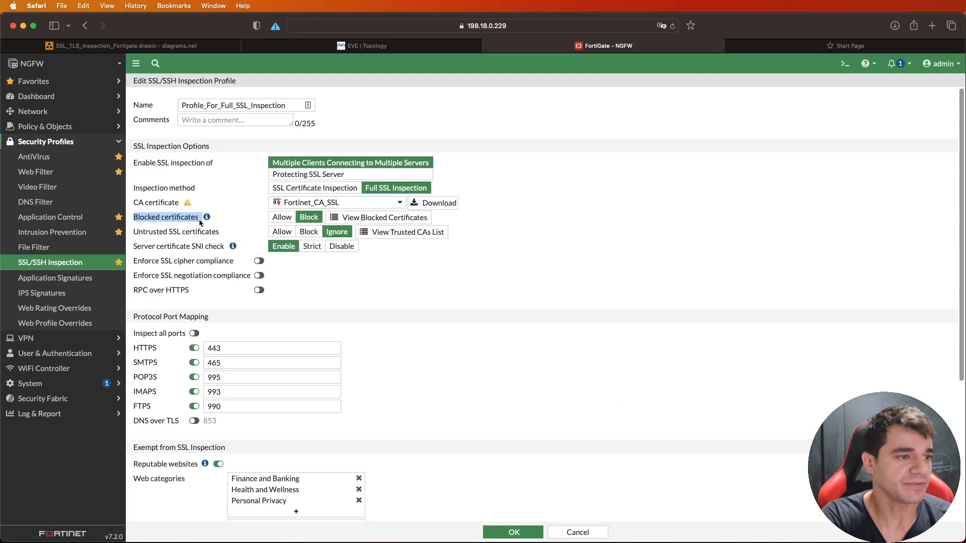
click(534, 228)
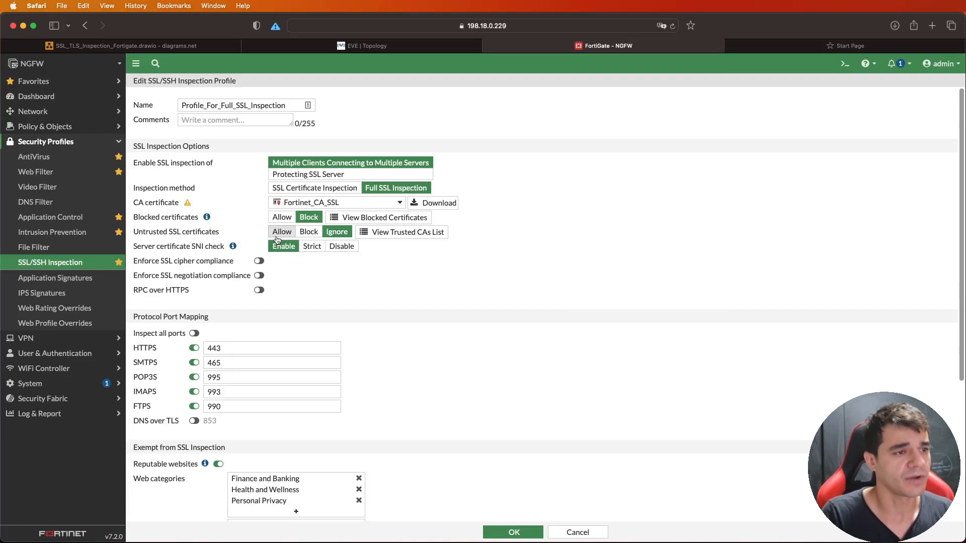
click(309, 233)
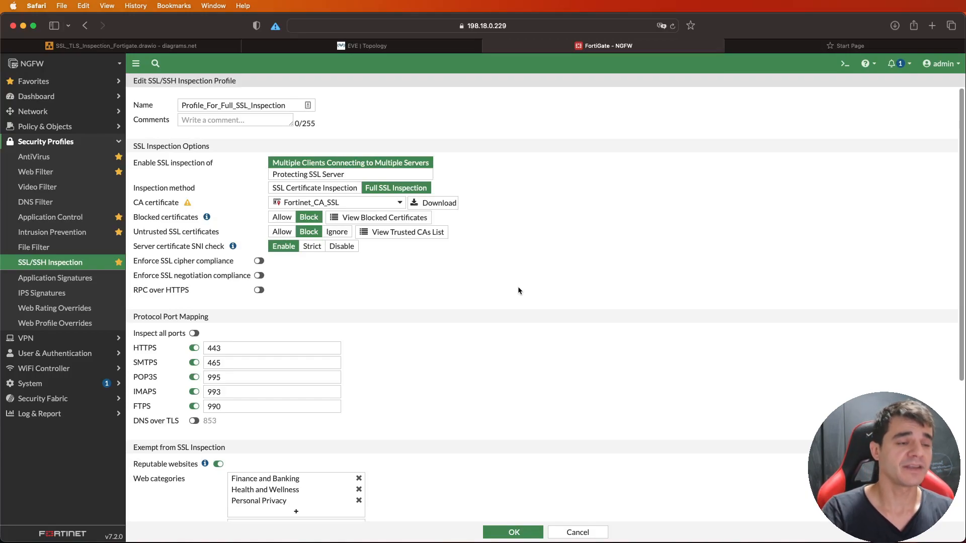
click(345, 233)
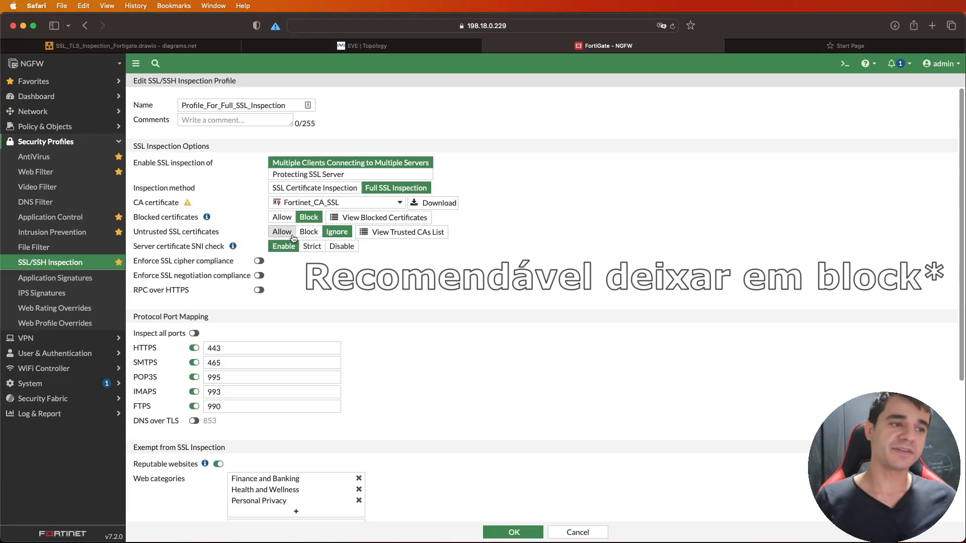
- View the trusted CAs list, close it, and examine the server certificate SNI check options
click(412, 232)
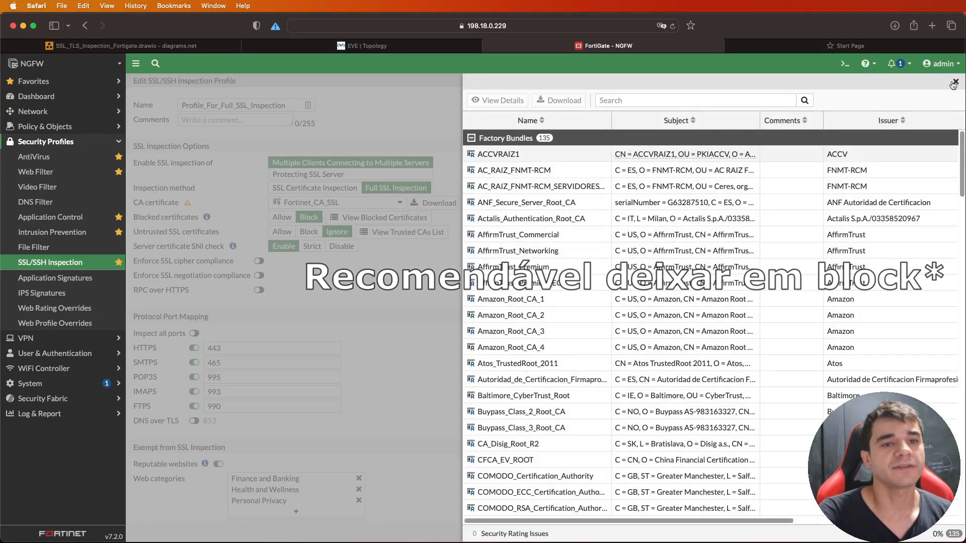
click(954, 82)
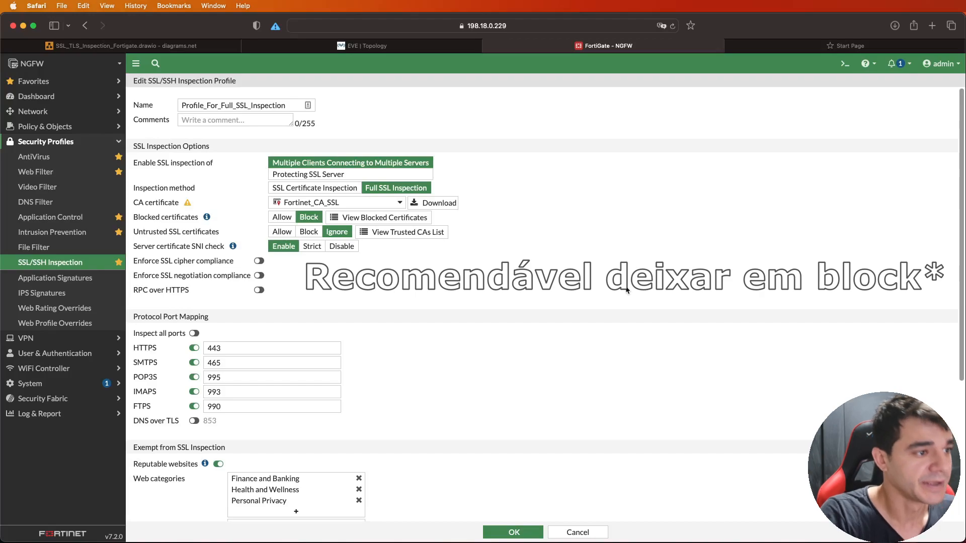
triple_click(220, 248)
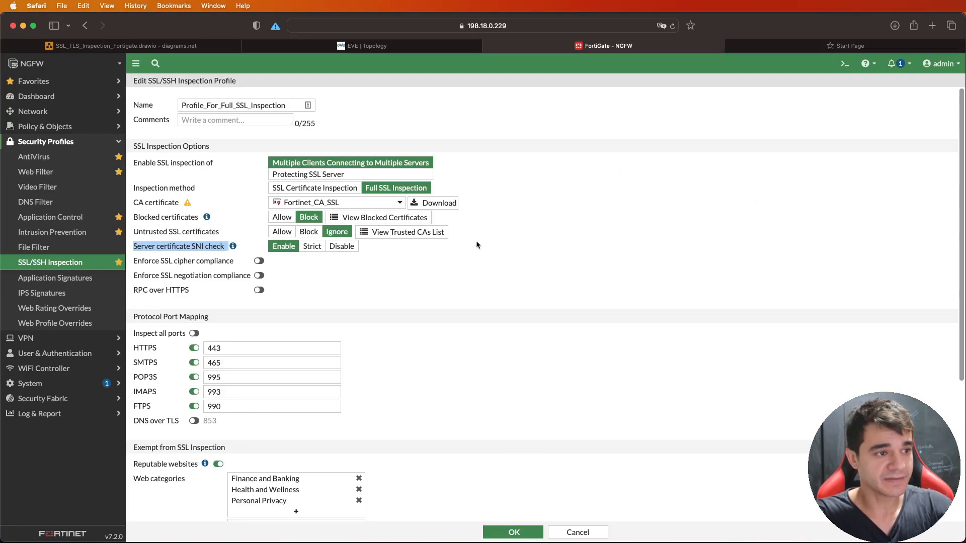
click(497, 306)
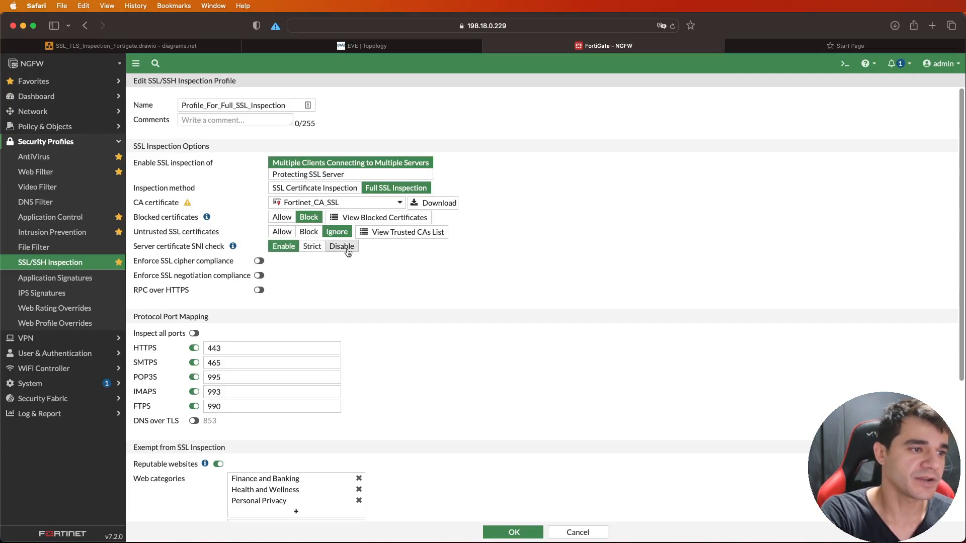
mouse_move(234, 246)
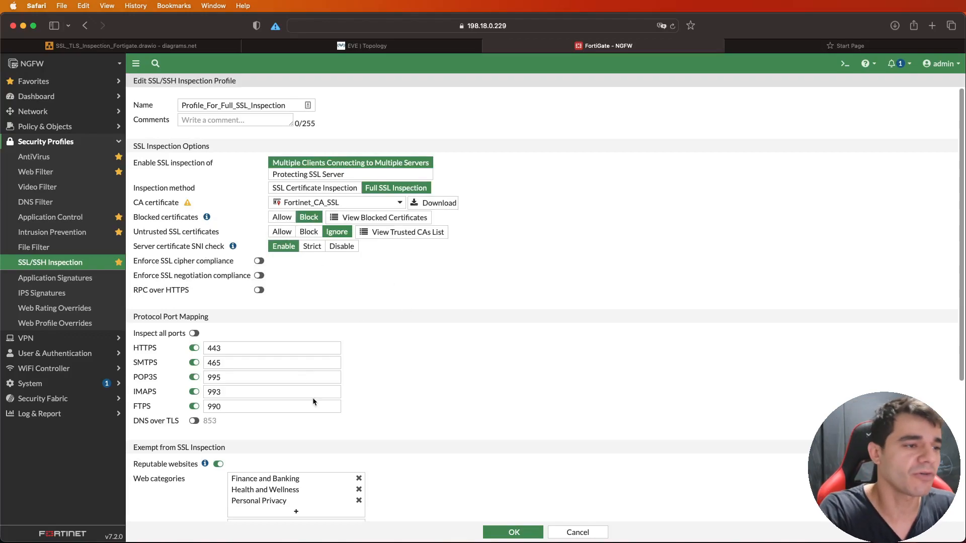
- Examine the Protocol Port Mapping section of the inspection profile
scroll(445, 315, down, 5)
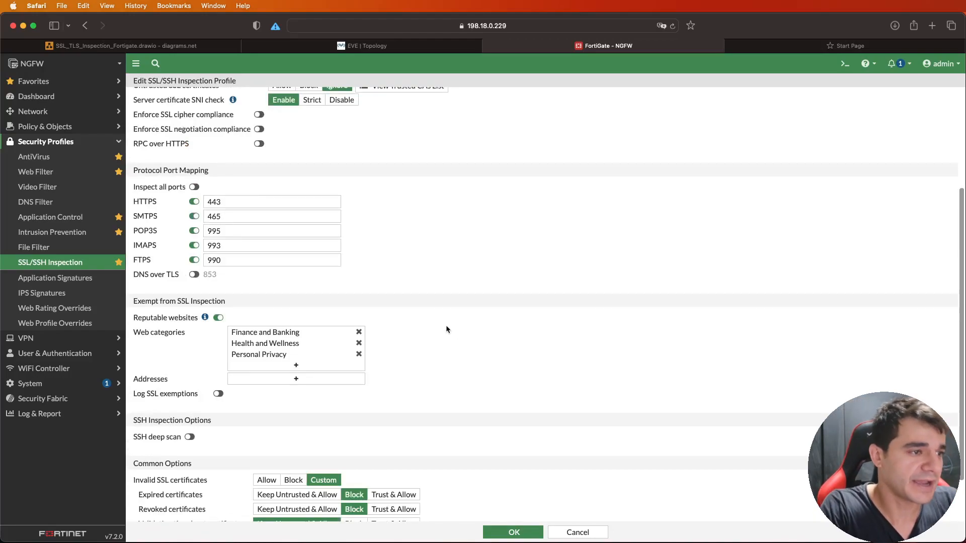
double_click(184, 179)
double_click(181, 173)
click(181, 173)
triple_click(181, 173)
double_click(181, 172)
click(495, 144)
scroll(495, 140, up, 1)
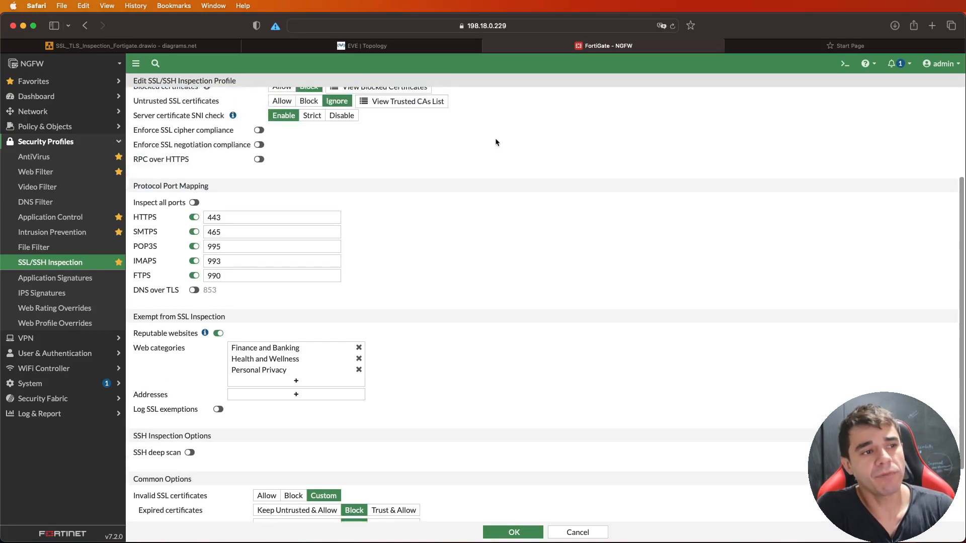
scroll(495, 143, up, 1)
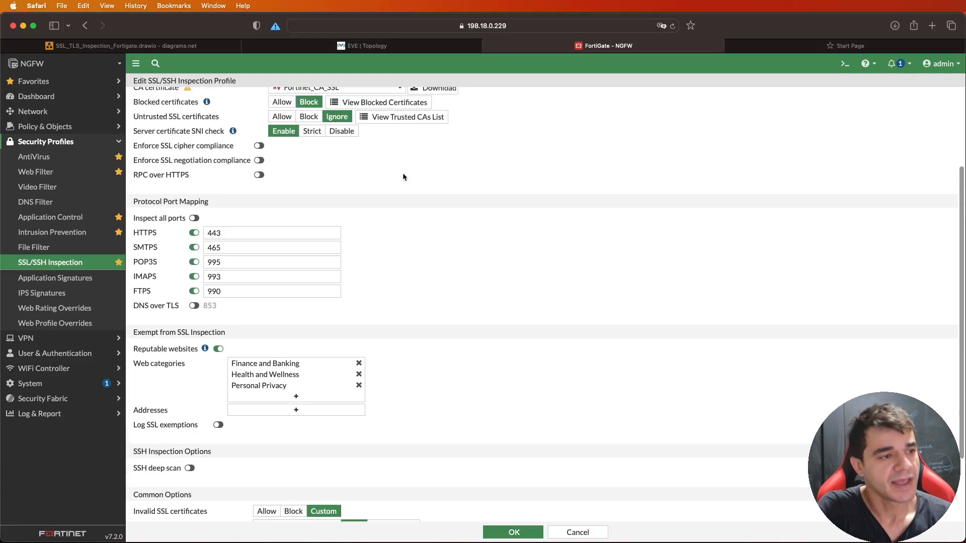
- Try inspecting all ports, and restore the per-protocol port mapping with DNS over TLS disabled
click(194, 218)
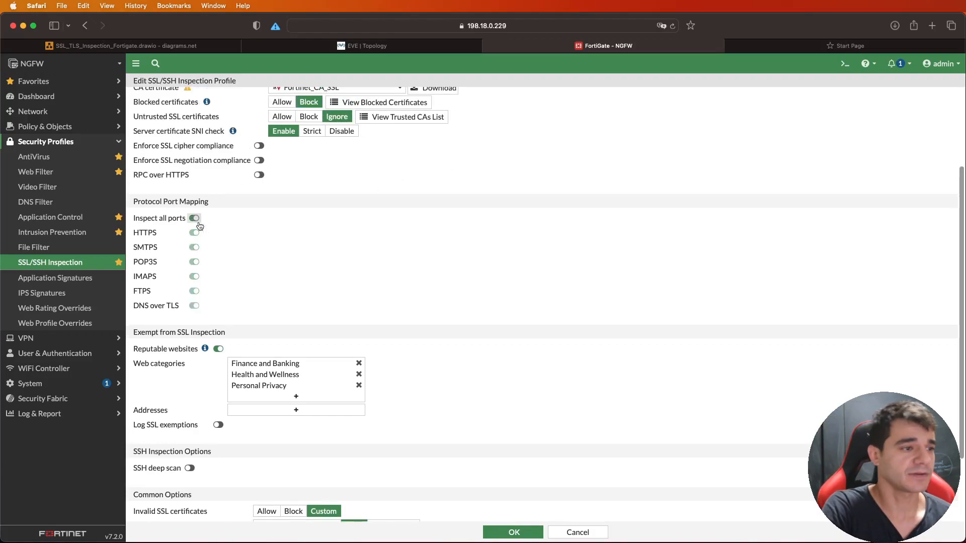
click(194, 218)
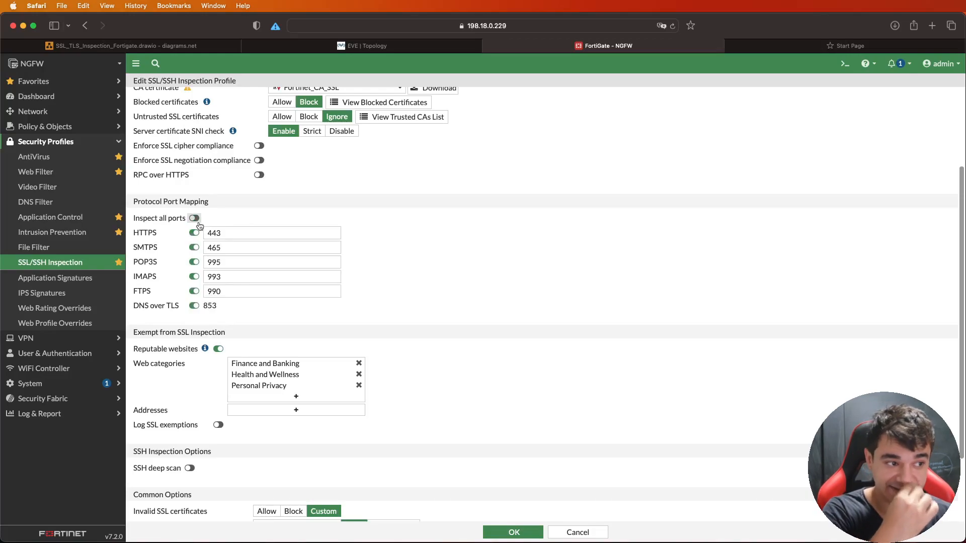
click(194, 306)
- Check the mapped port fields for FTPS, POP3S, SMTPS and HTTPS without editing them
click(311, 296)
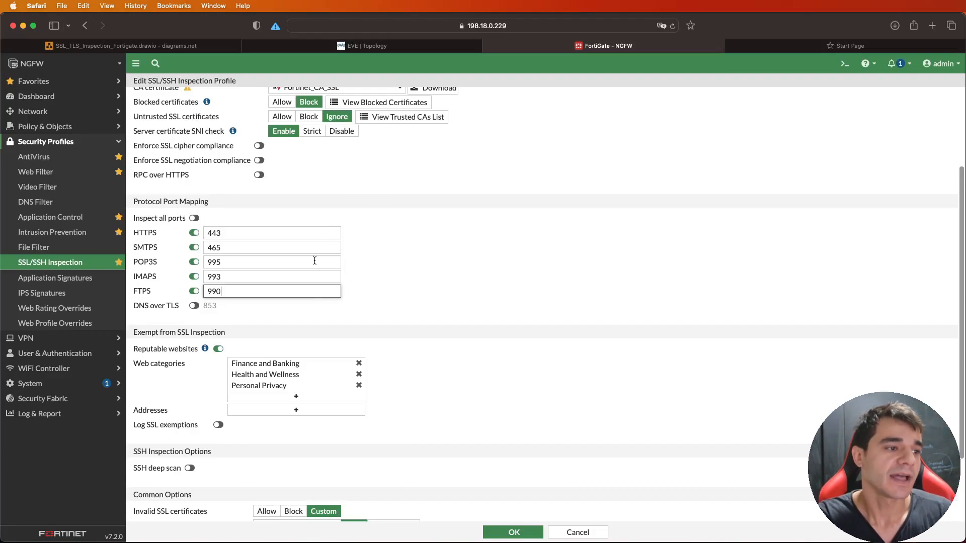
click(302, 269)
click(300, 262)
click(299, 247)
click(282, 229)
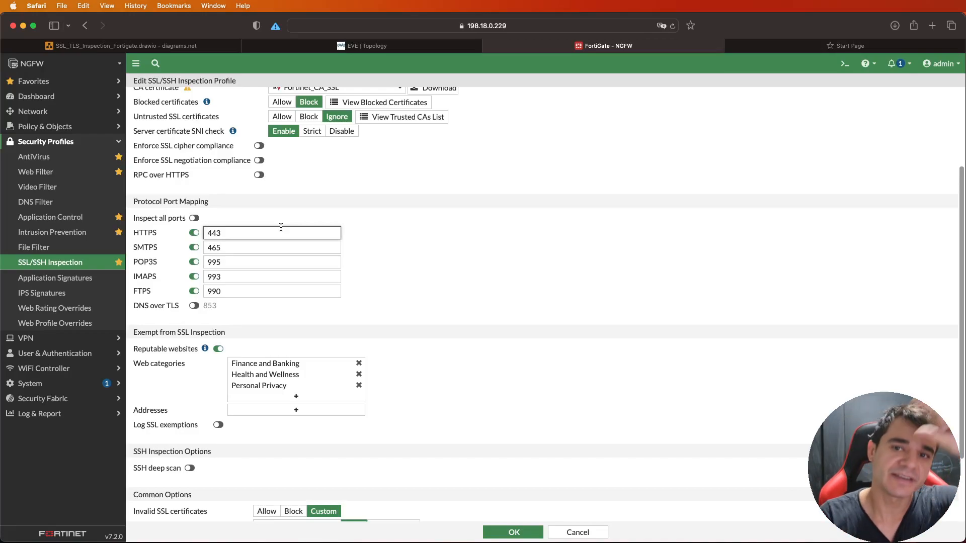
click(442, 268)
- Review the websites and web categories exempt from SSL inspection, and enable logging of SSL exemptions
scroll(442, 268, down, 4)
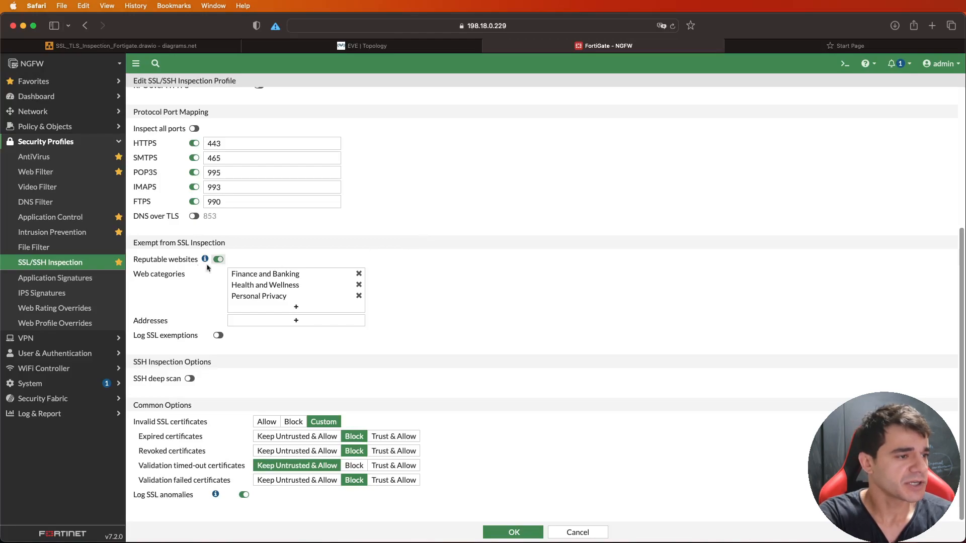
drag(133, 242, 154, 243)
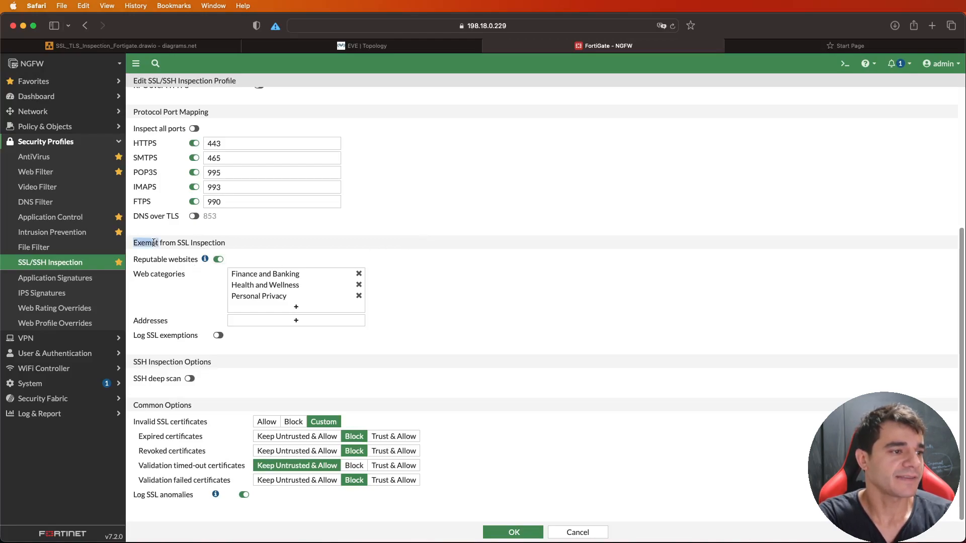
click(475, 237)
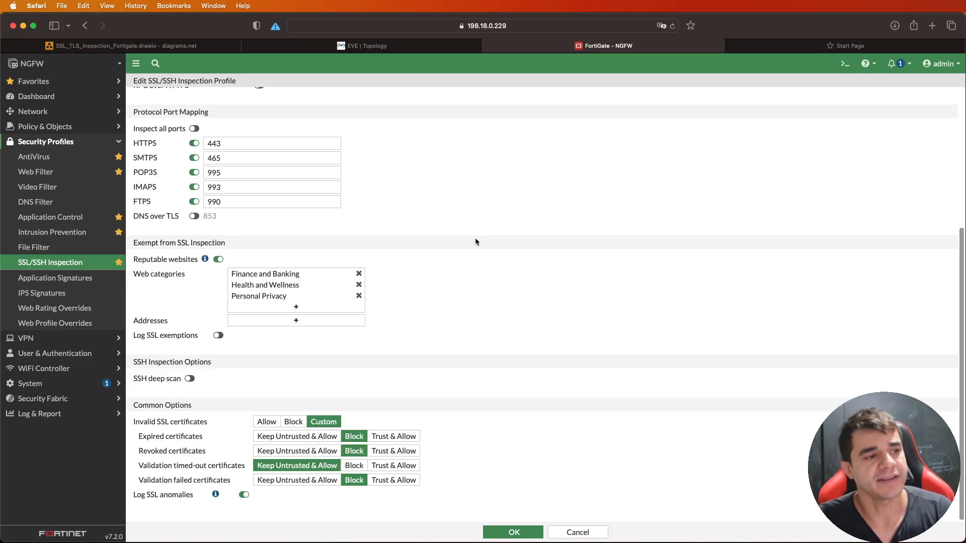
mouse_move(288, 274)
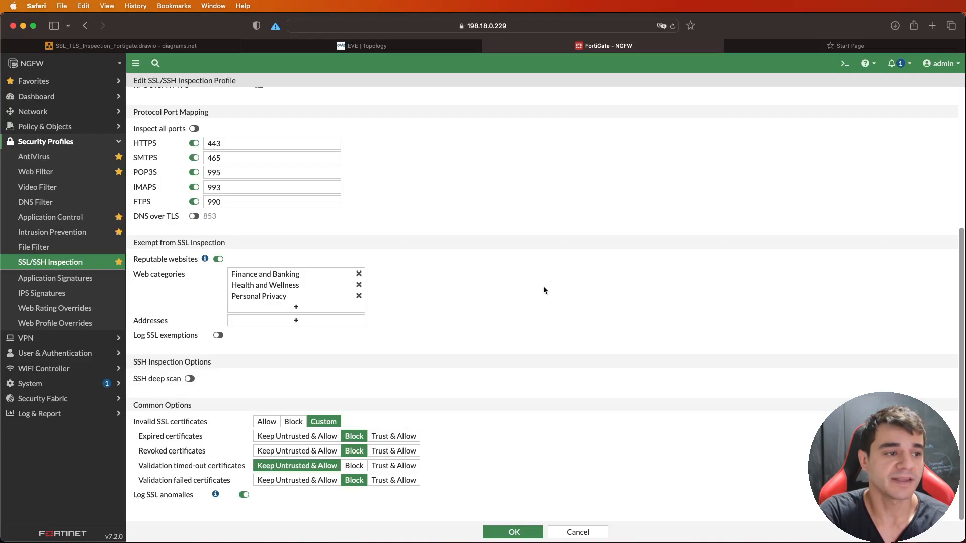
mouse_move(351, 281)
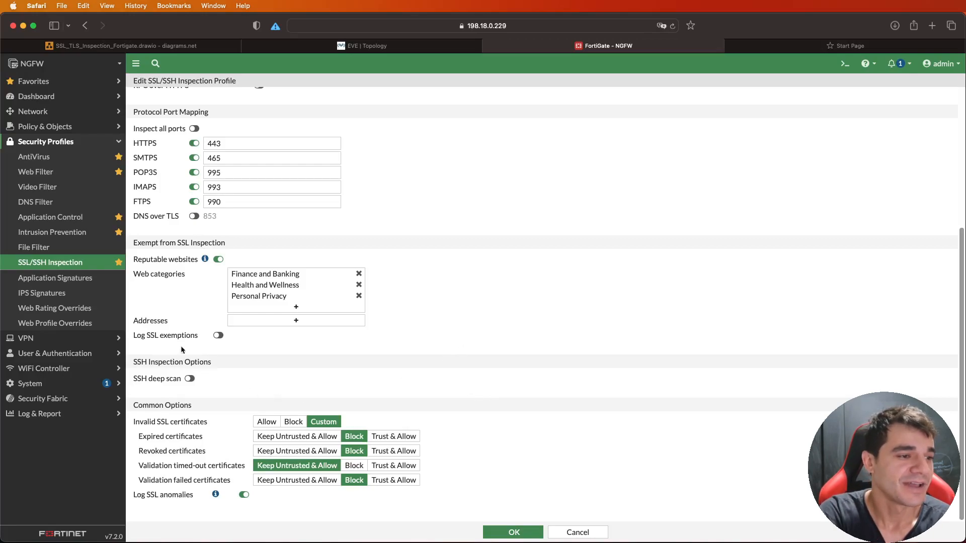
click(218, 335)
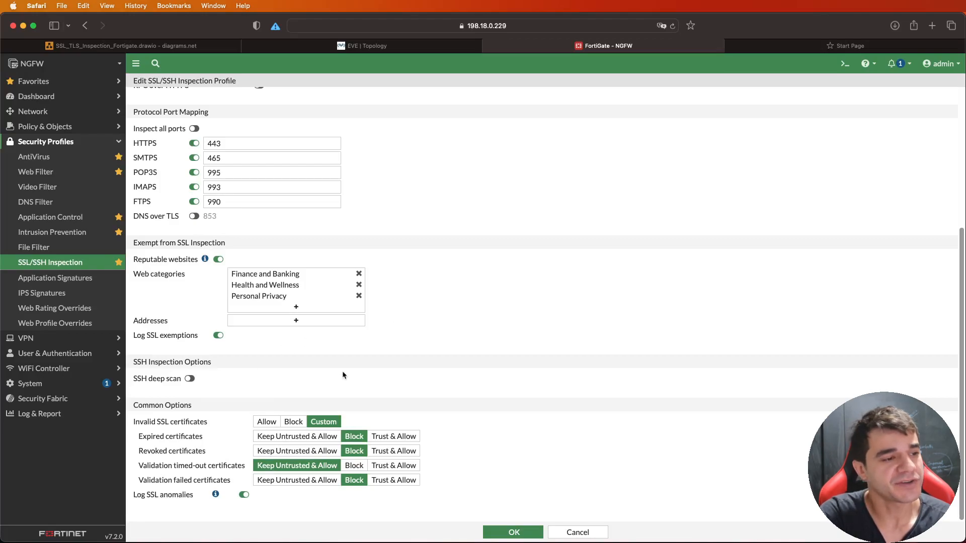
- Examine the Common Options section covering invalid SSL certificates
drag(181, 405, 181, 409)
click(180, 409)
double_click(180, 409)
click(276, 394)
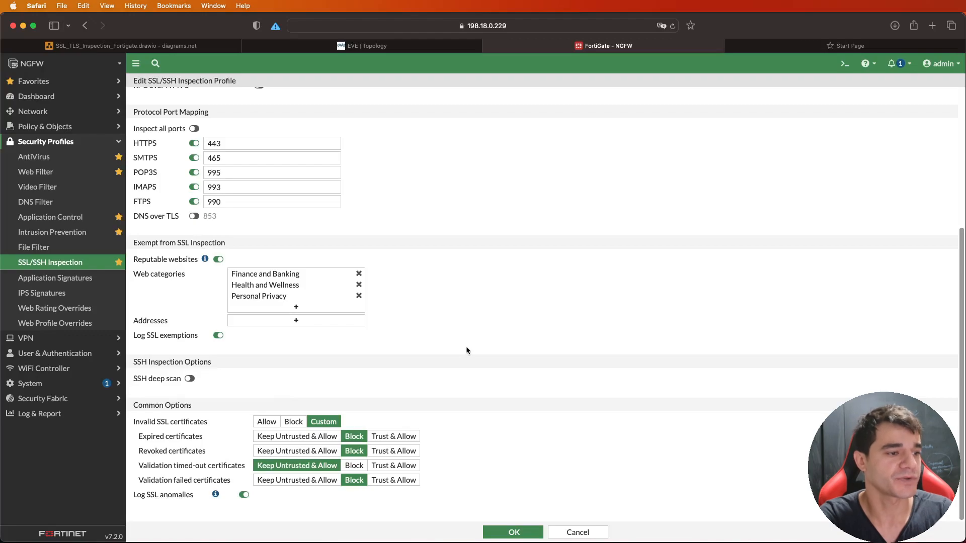
- Review the actions for expired, revoked, validation timed-out and validation failed certificates, and save the SSL inspection profile
triple_click(200, 428)
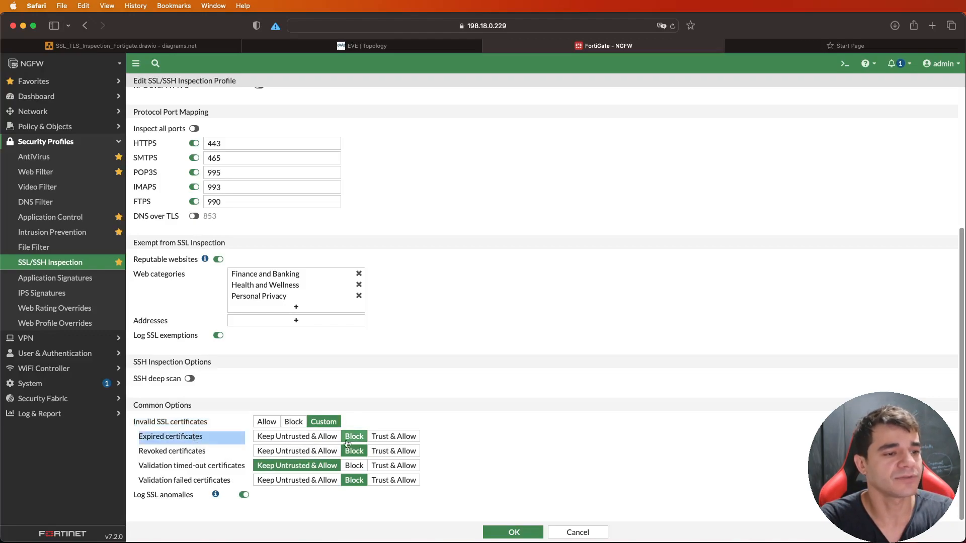
double_click(204, 452)
triple_click(204, 451)
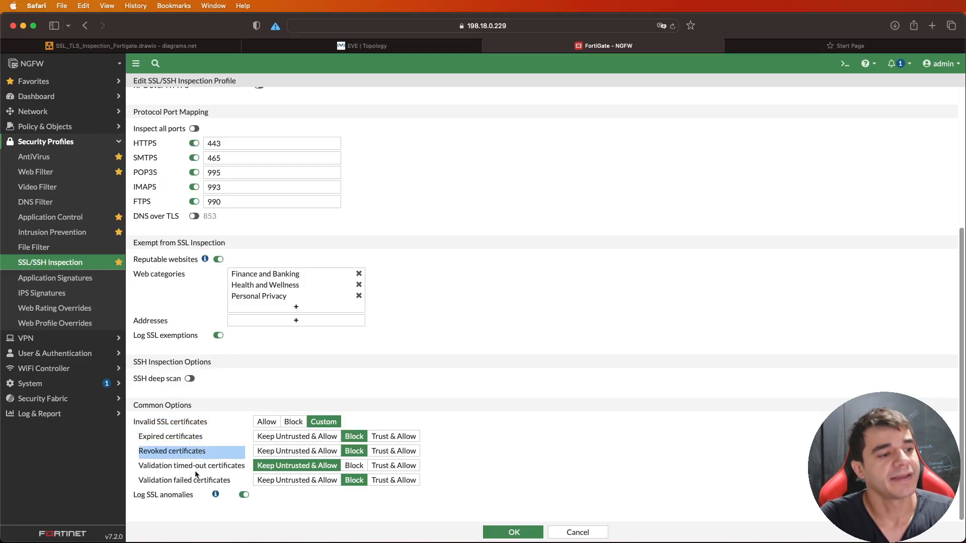
triple_click(196, 471)
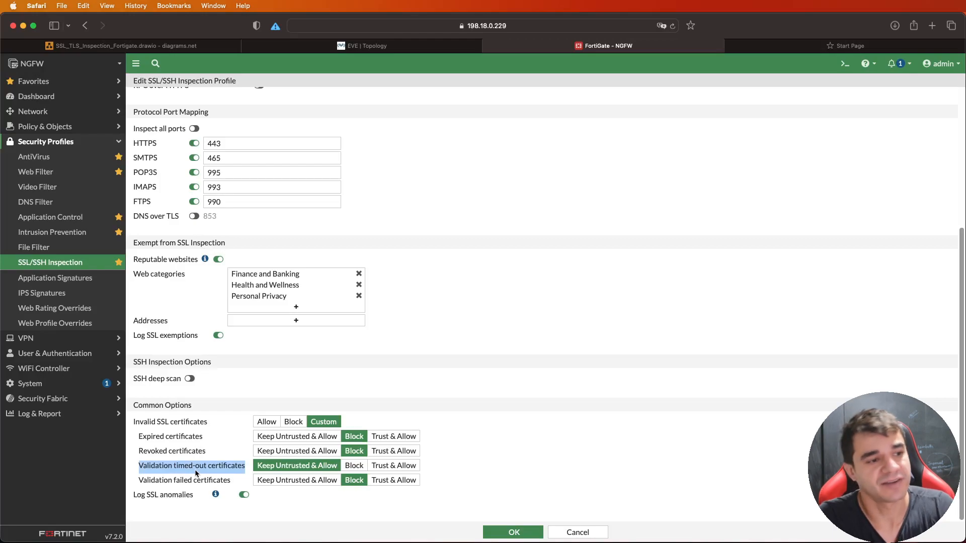
triple_click(196, 481)
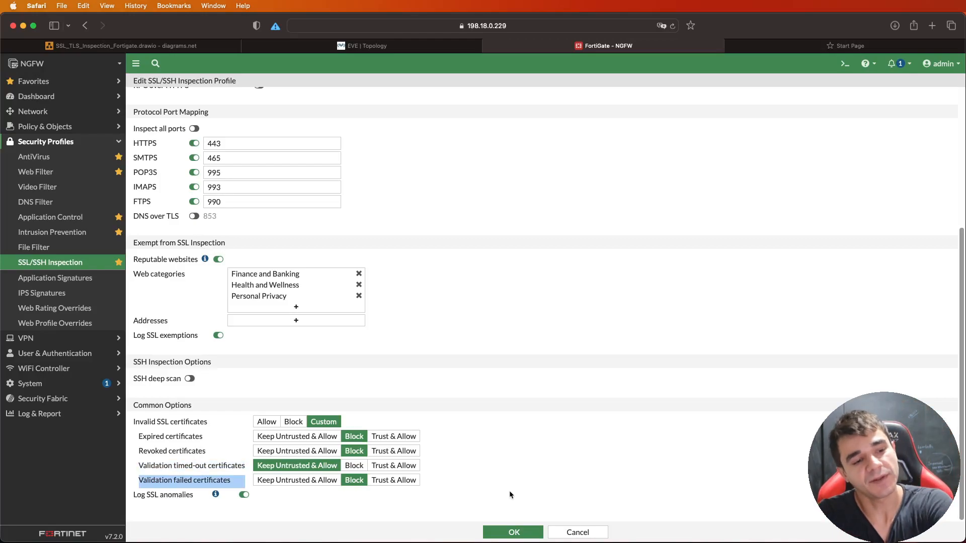
click(509, 492)
scroll(529, 442, up, 5)
scroll(471, 423, down, 3)
click(513, 533)
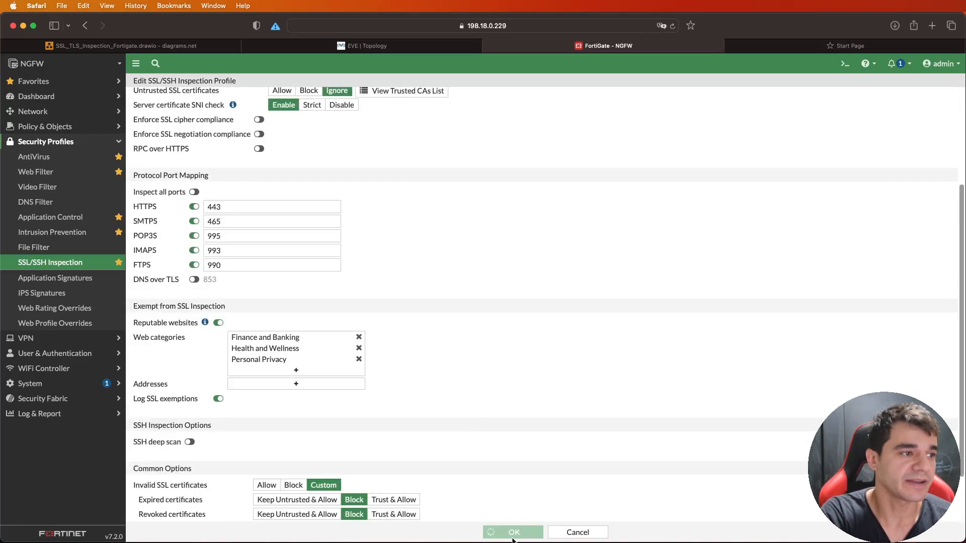
- Open the firewall policy "Policy LAN to Internet - Sys Admin" for editing and set its inspection mode to Proxy-based
click(84, 127)
click(81, 141)
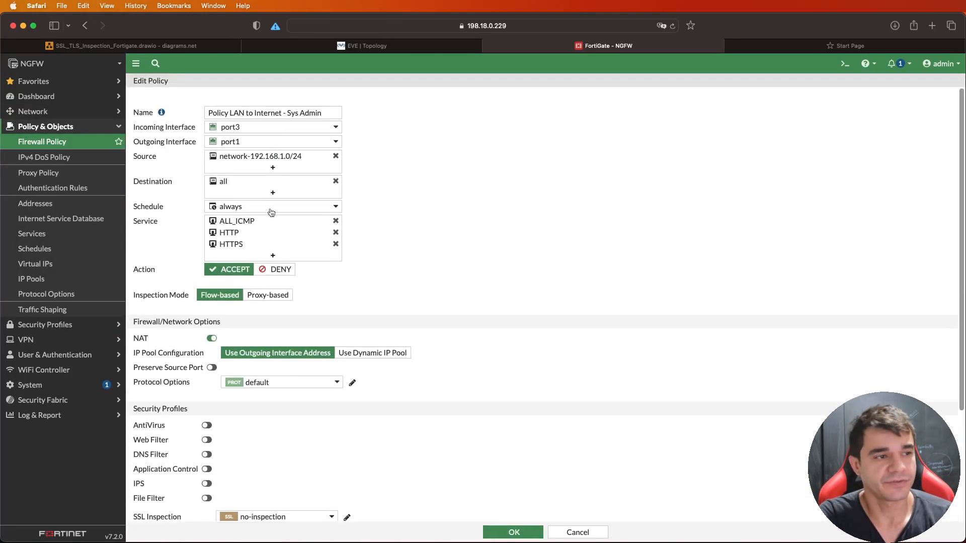
scroll(458, 172, down, 1)
double_click(141, 280)
click(141, 280)
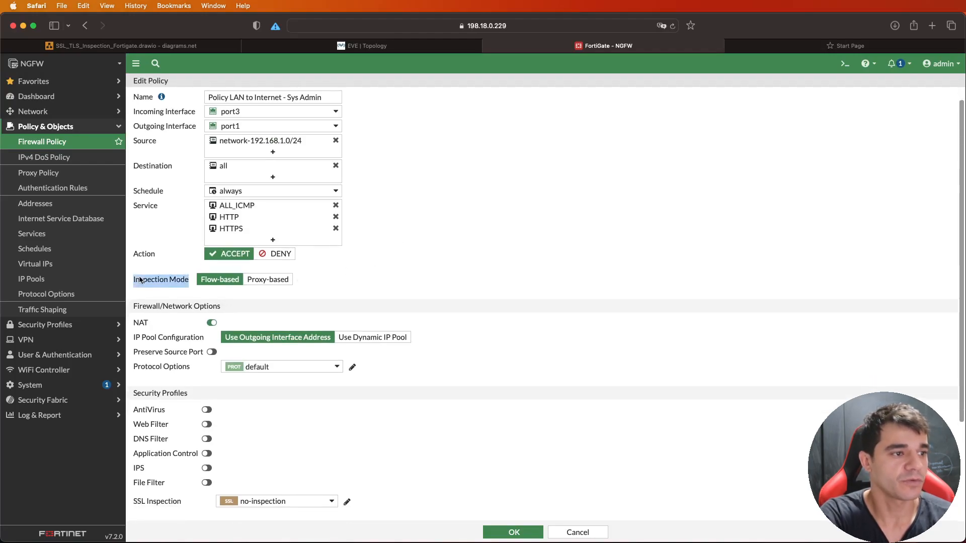
click(270, 281)
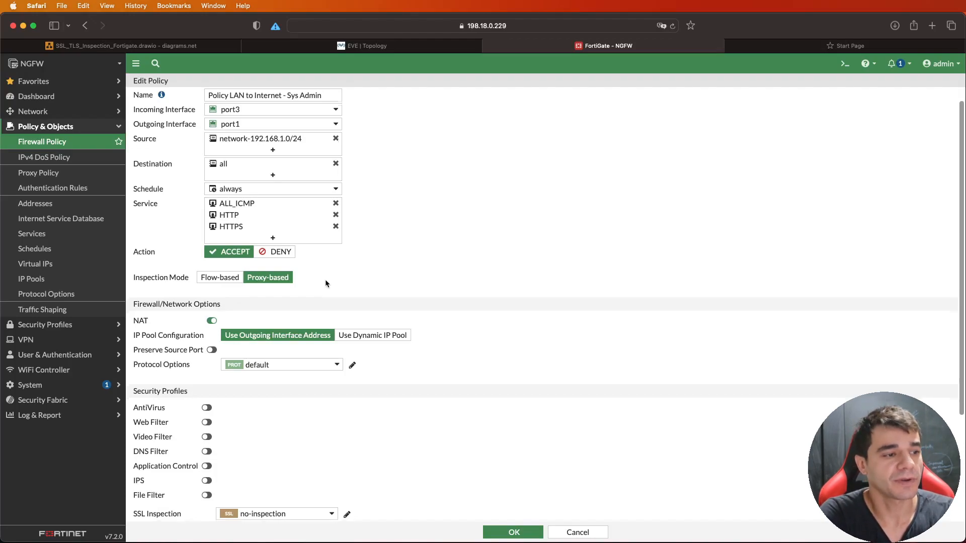
- Assign Profile_For_Full_SSL_Inspection as the SSL inspection profile of the Sys Admin policy
scroll(325, 280, down, 5)
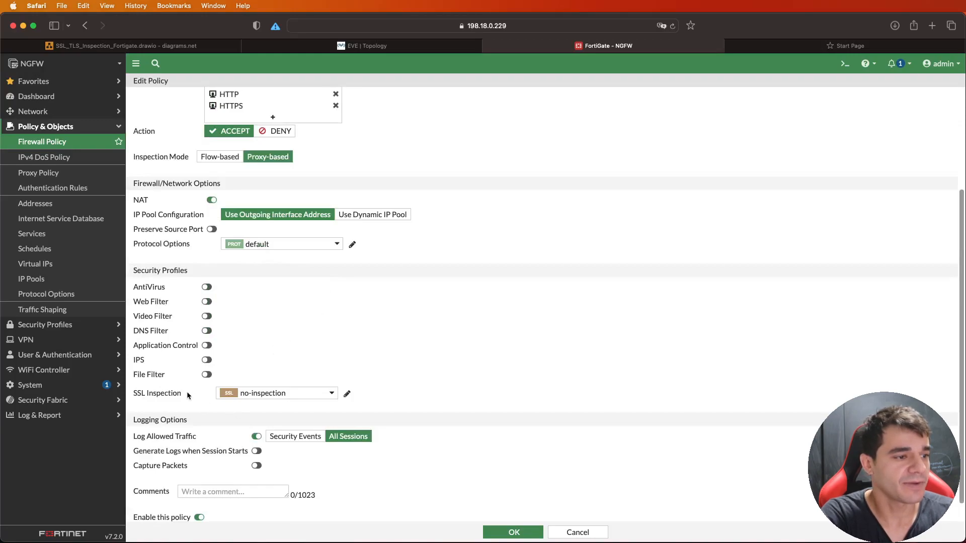
click(236, 395)
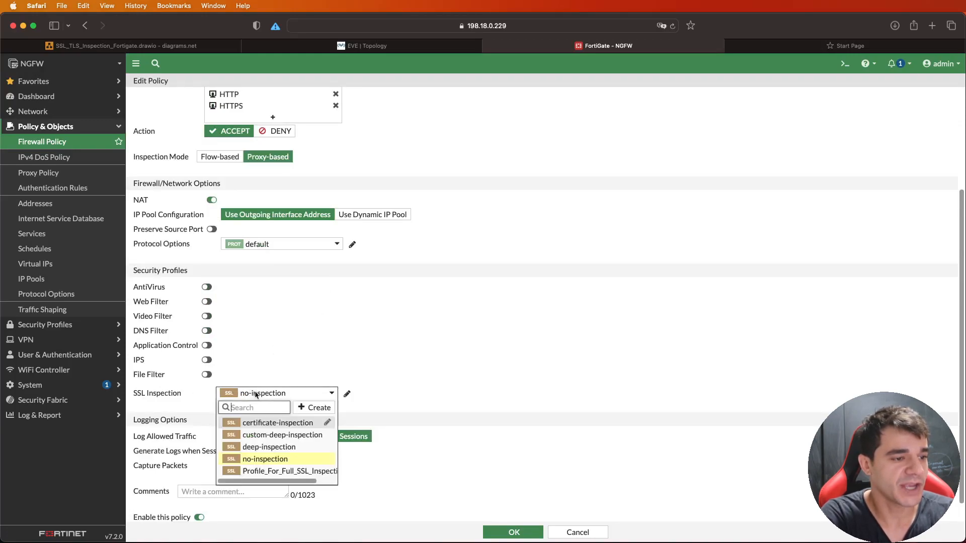
click(294, 471)
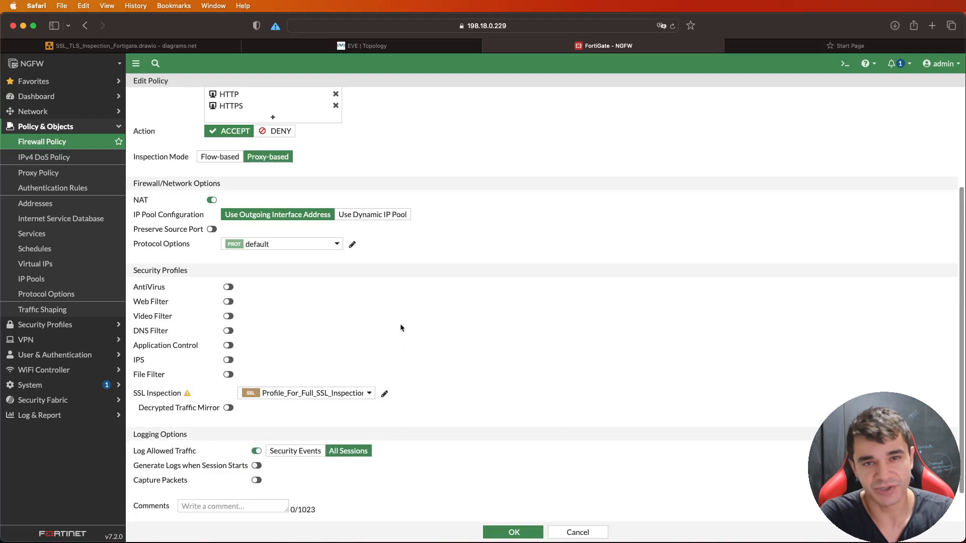
- Enable web filtering on the policy with the WEB_FILTER_SYS_ADMIN profile, and save the policy after reviewing its settings
click(228, 301)
click(282, 302)
click(302, 366)
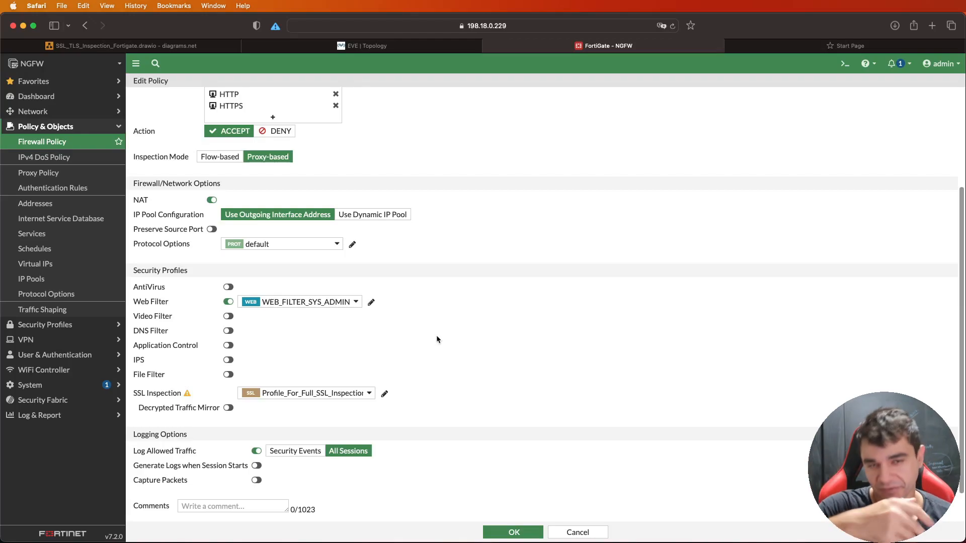
scroll(436, 340, up, 5)
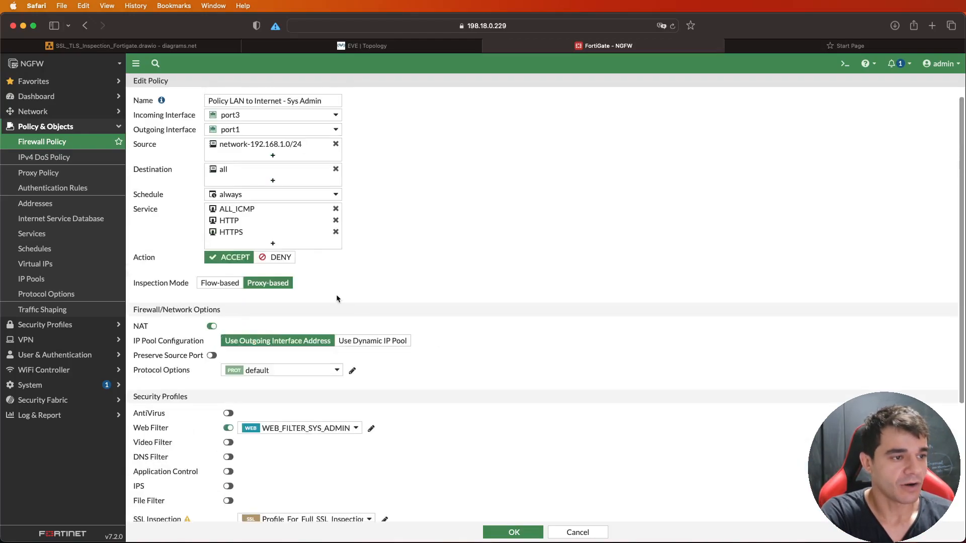
scroll(279, 294, down, 5)
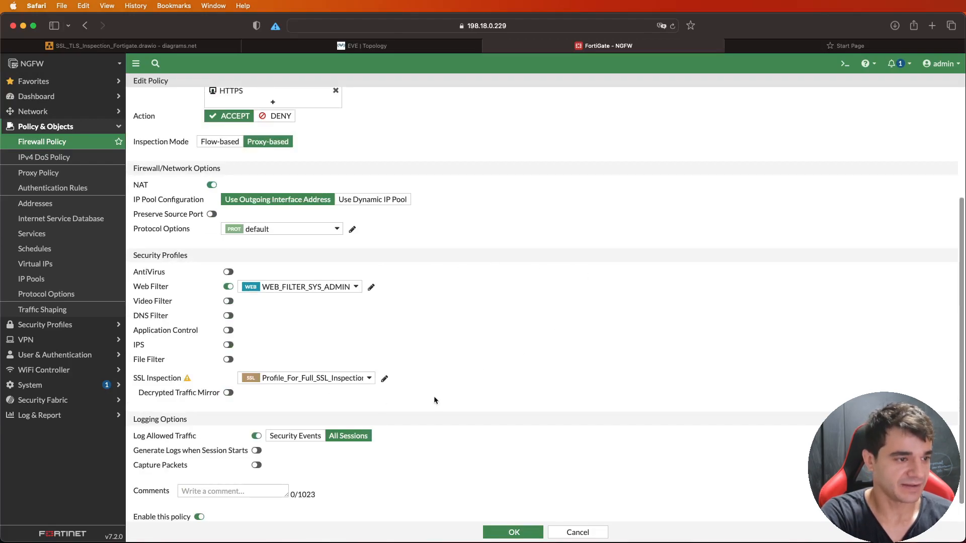
scroll(433, 396, down, 1)
scroll(437, 398, up, 6)
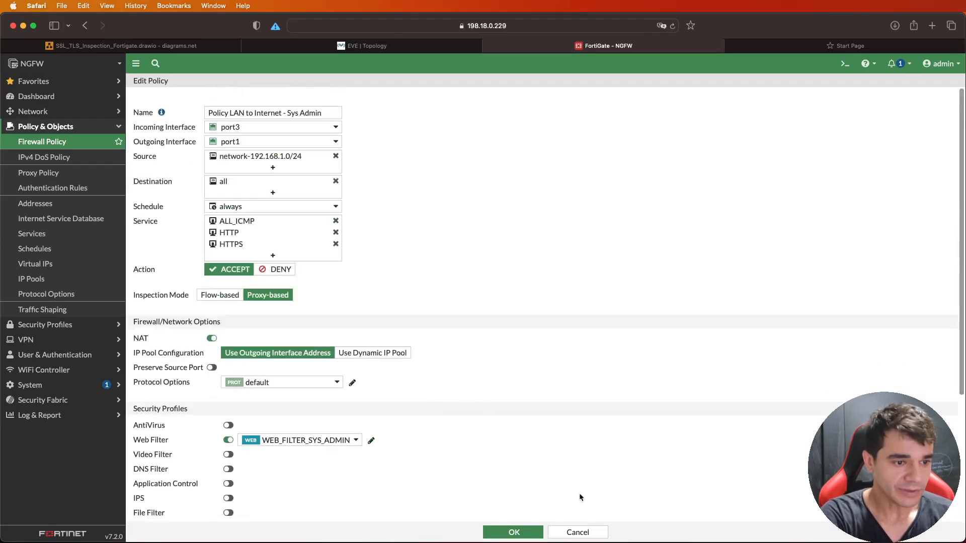
click(513, 532)
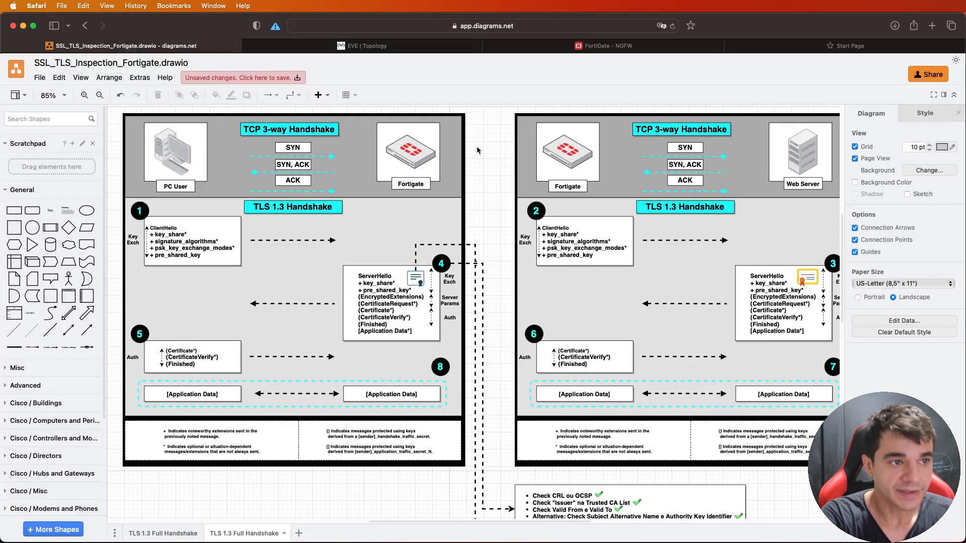
- Point out the PC User in the handshake diagram, and dismiss the g1.globo.com location request on the Windows client in VNC Viewer
click(196, 166)
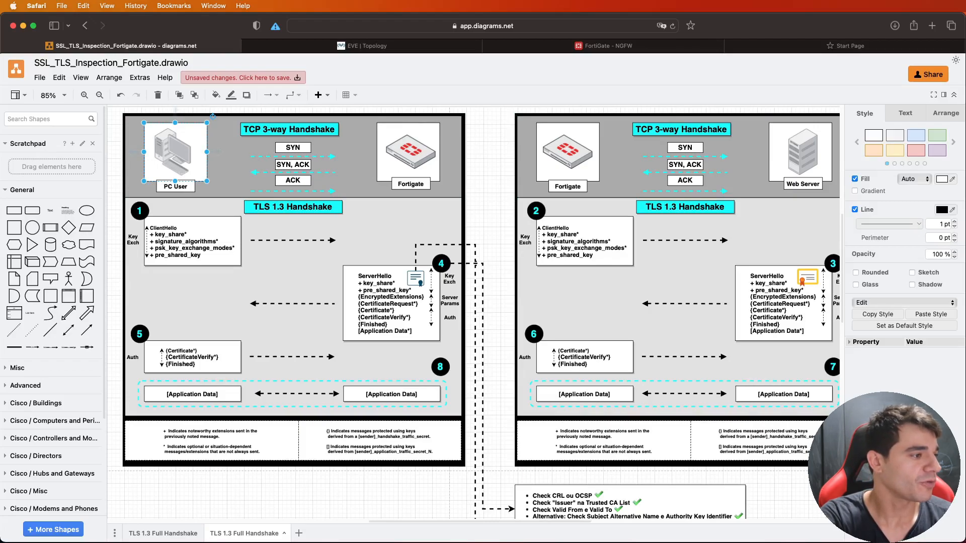
key(super+Tab)
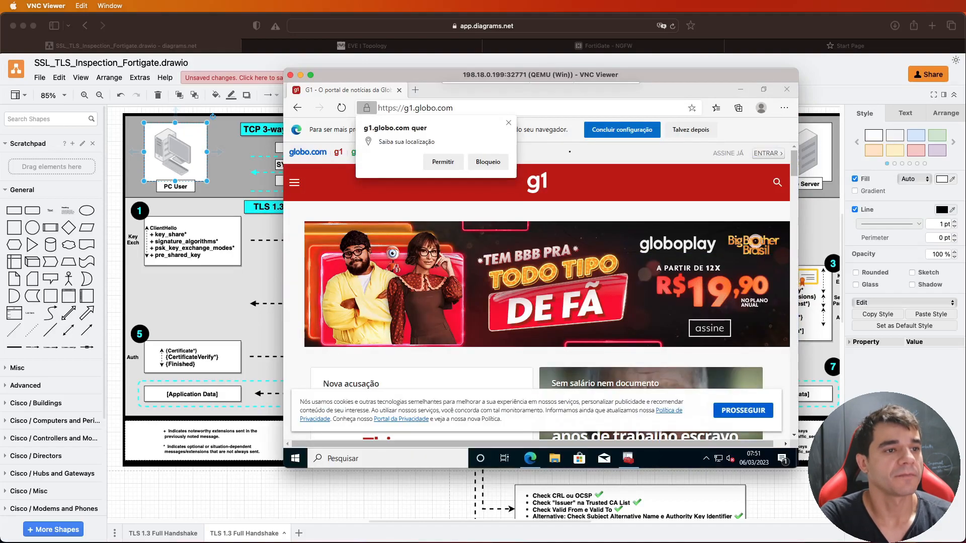
click(509, 124)
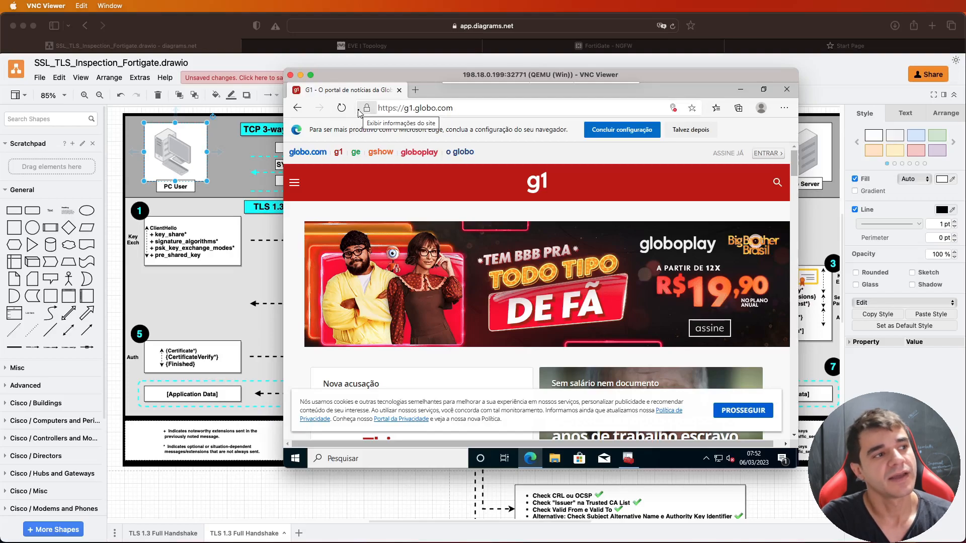
- Return to the diagrams.net handshake diagram and point out the certificate in Fortigate's ServerHello and the PC User receiving it
click(209, 492)
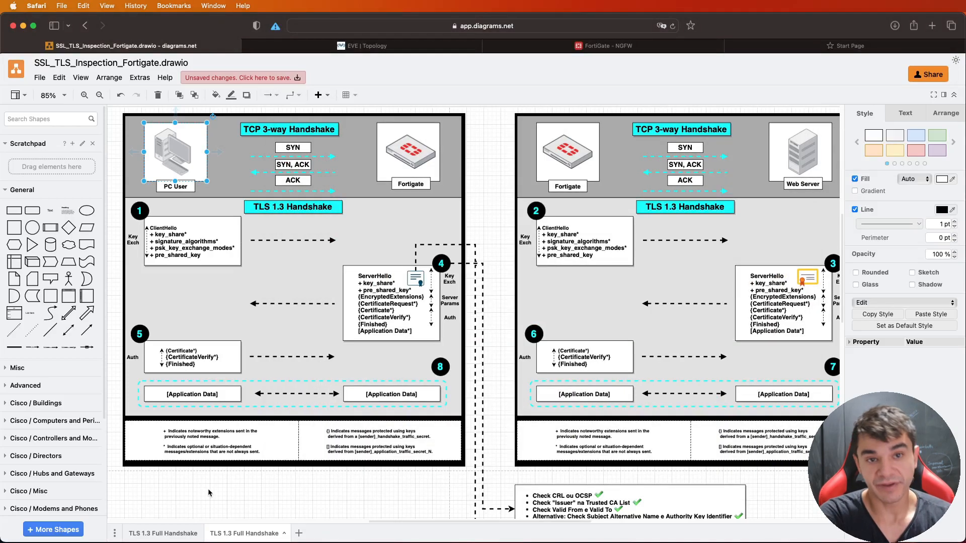
click(209, 492)
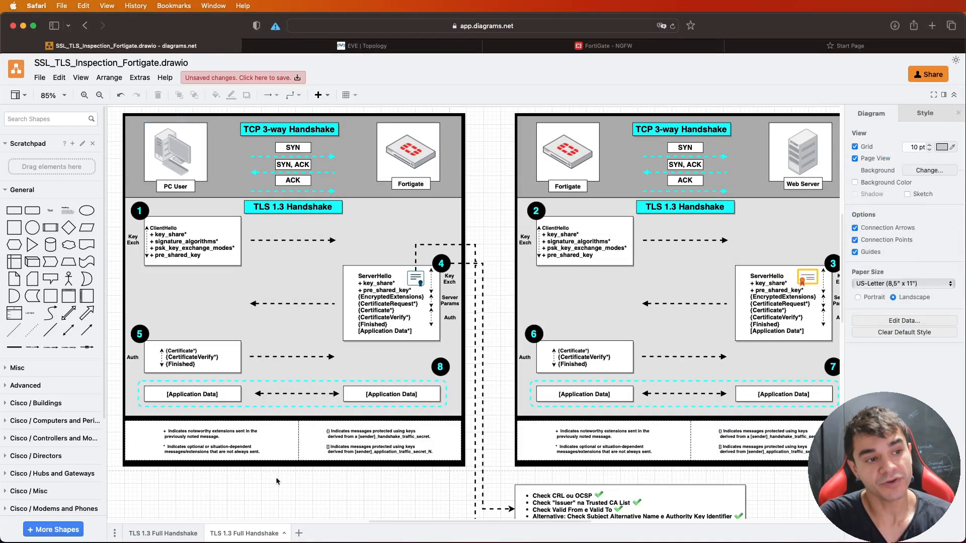
click(418, 284)
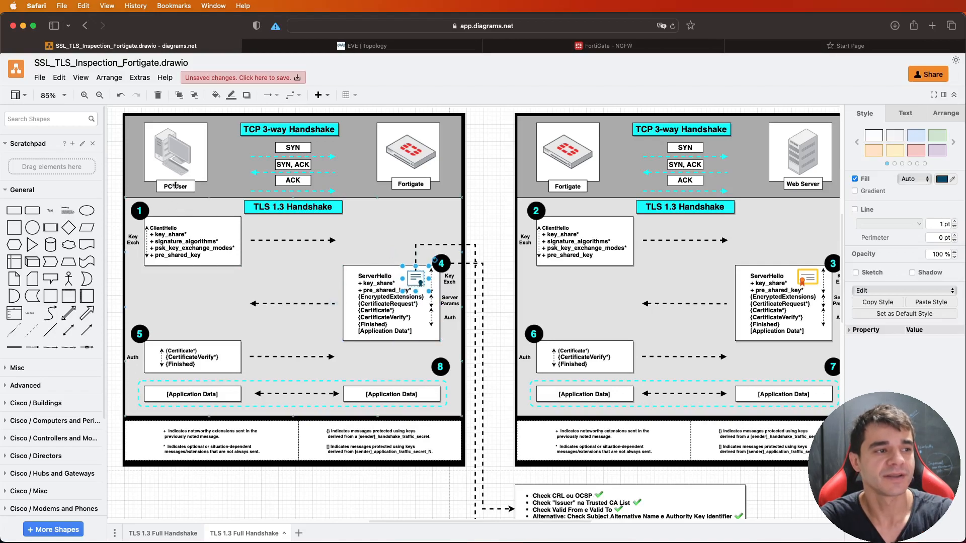
click(180, 166)
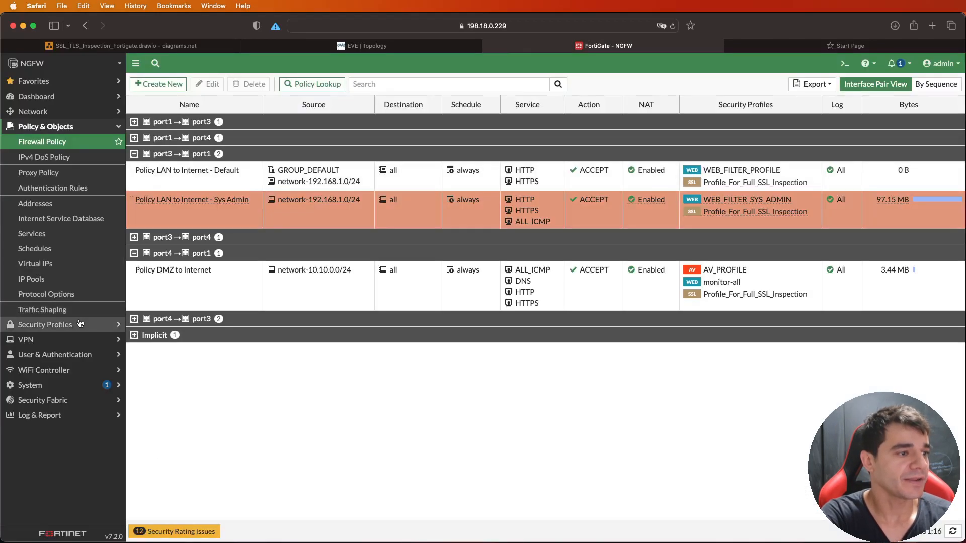
- Reopen Profile_For_Full_SSL_Inspection in FortiGate and locate the download option for its CA certificate
click(80, 325)
click(50, 262)
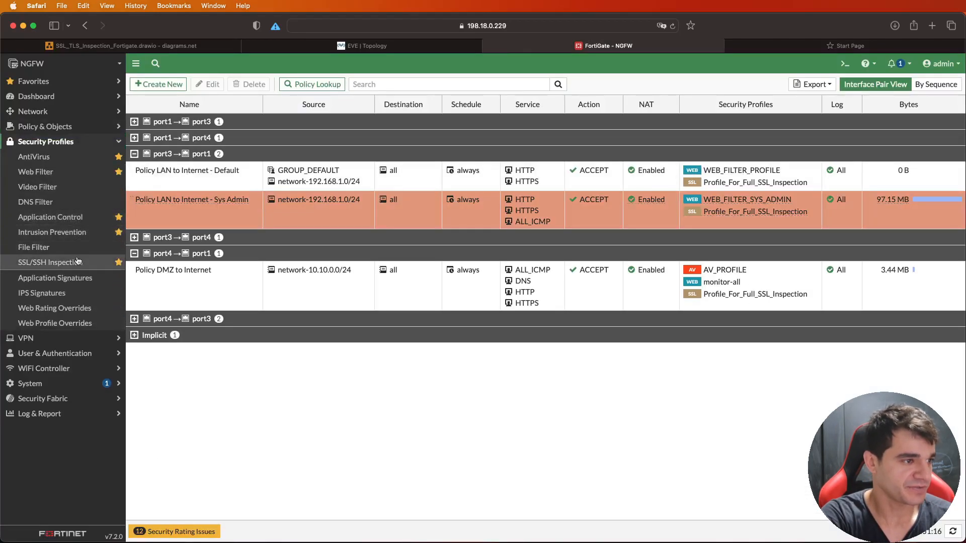
double_click(164, 125)
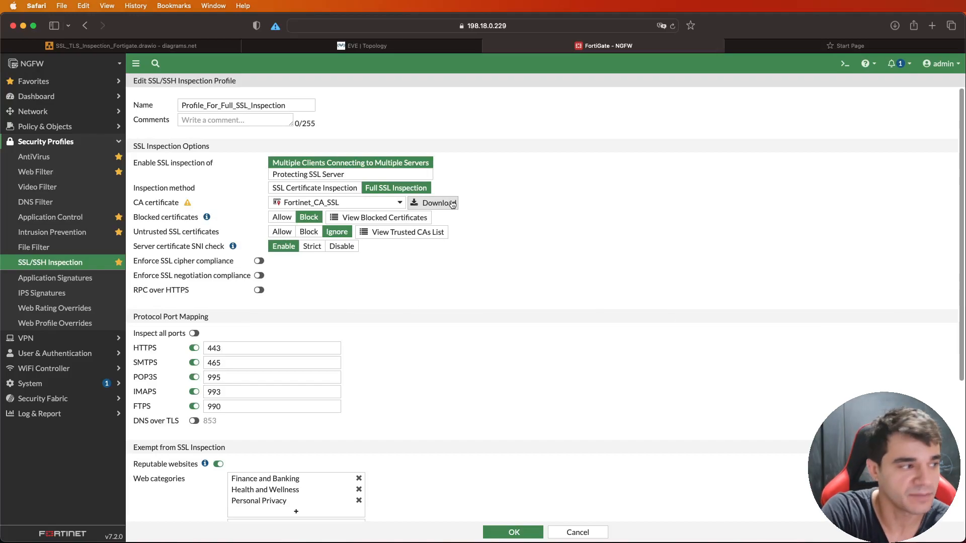
- Switch to the Windows client in VNC Viewer, search for "certifi", and show the local computer's trusted root certificates
key(super+Tab)
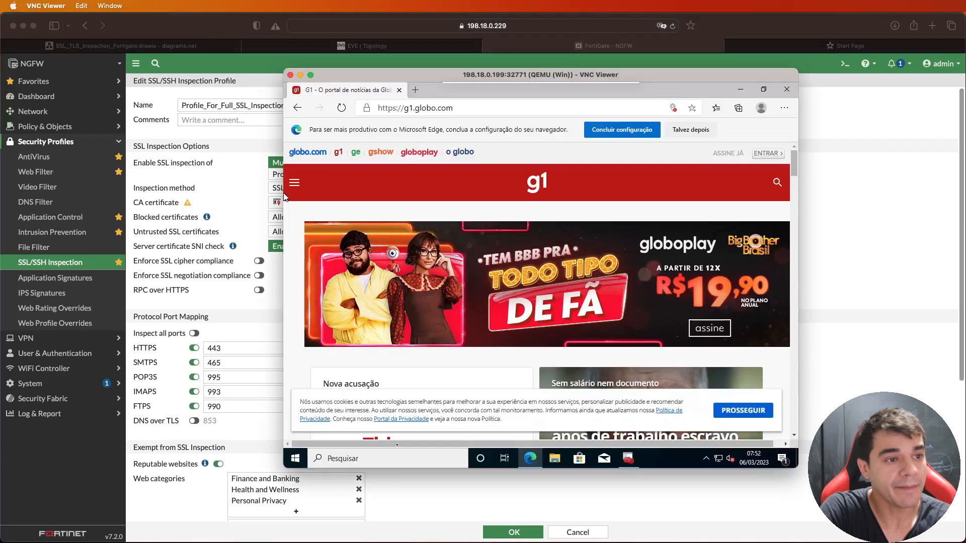
click(634, 457)
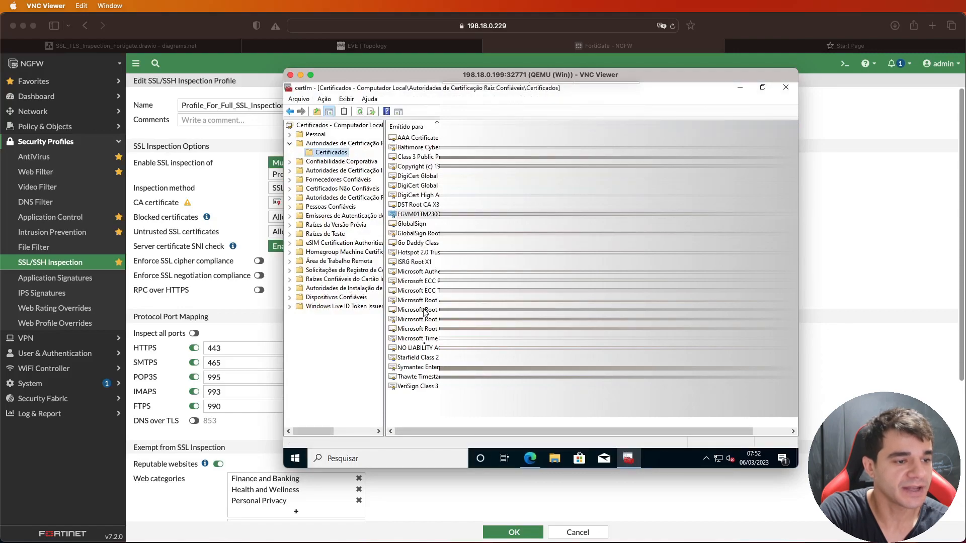
click(384, 458)
text(certifi)
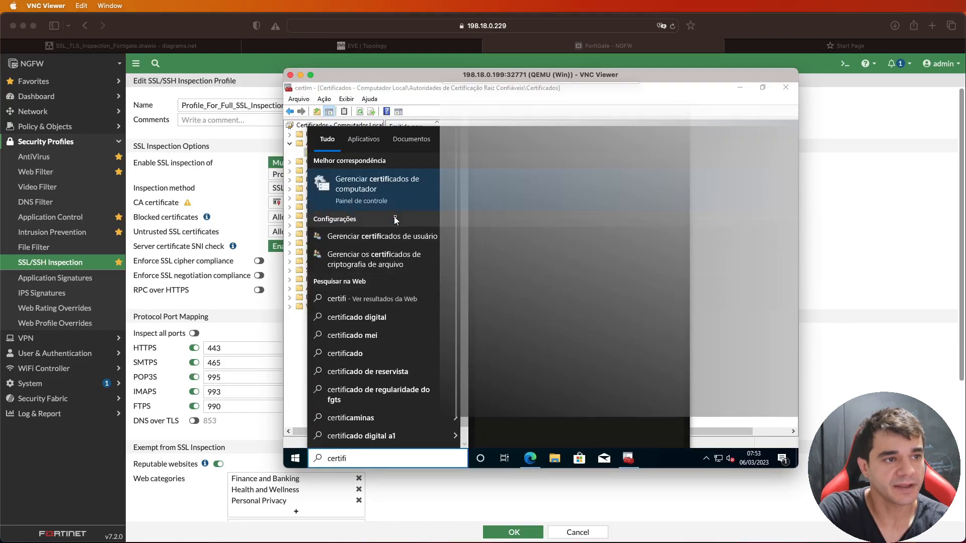
click(429, 98)
click(322, 144)
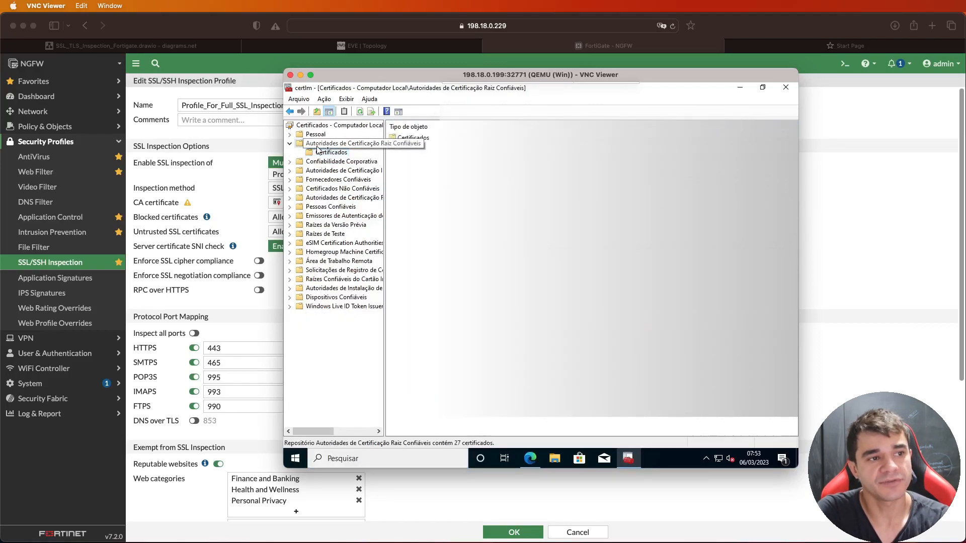
click(342, 153)
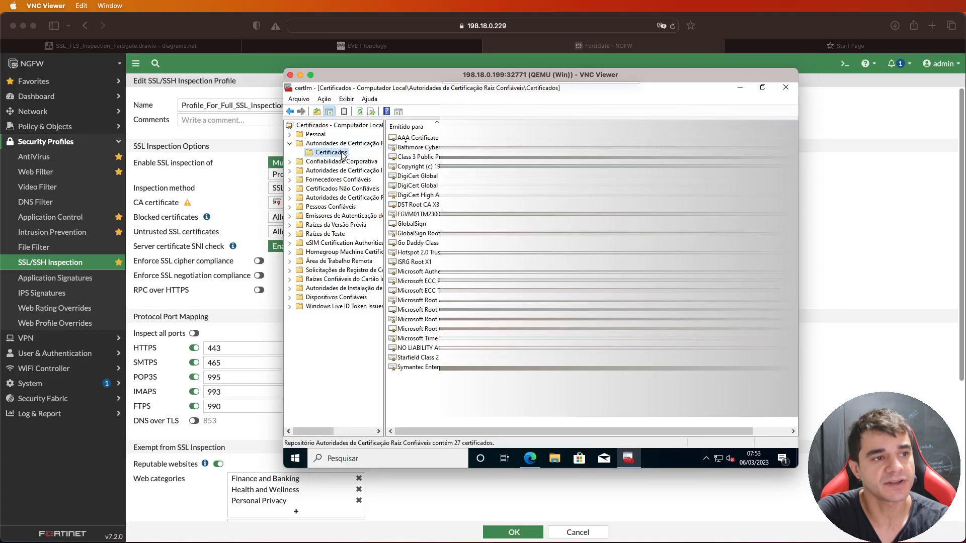
- Check the certificate import tasks for the trusted root store without importing, and view the installed FortiGate CA certificate's general information
right_click(358, 153)
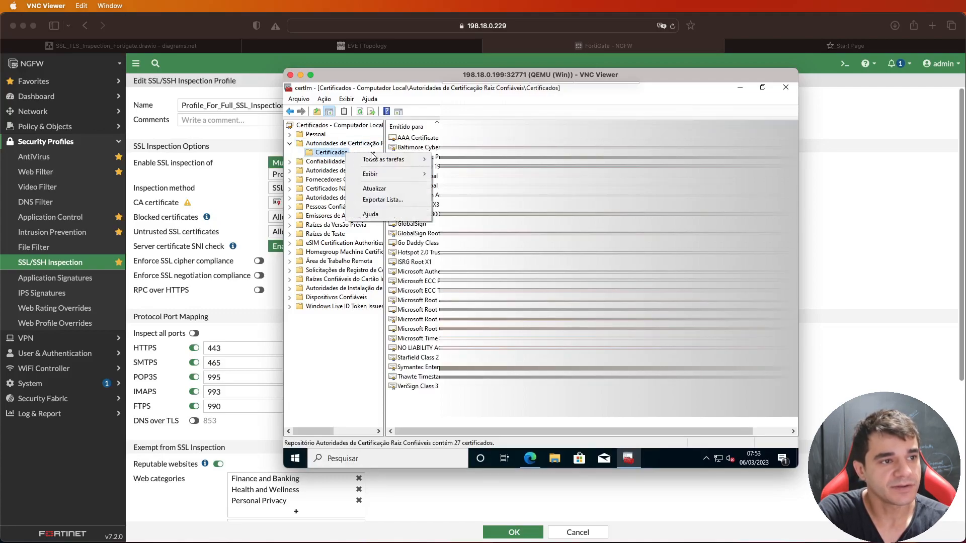
mouse_move(389, 160)
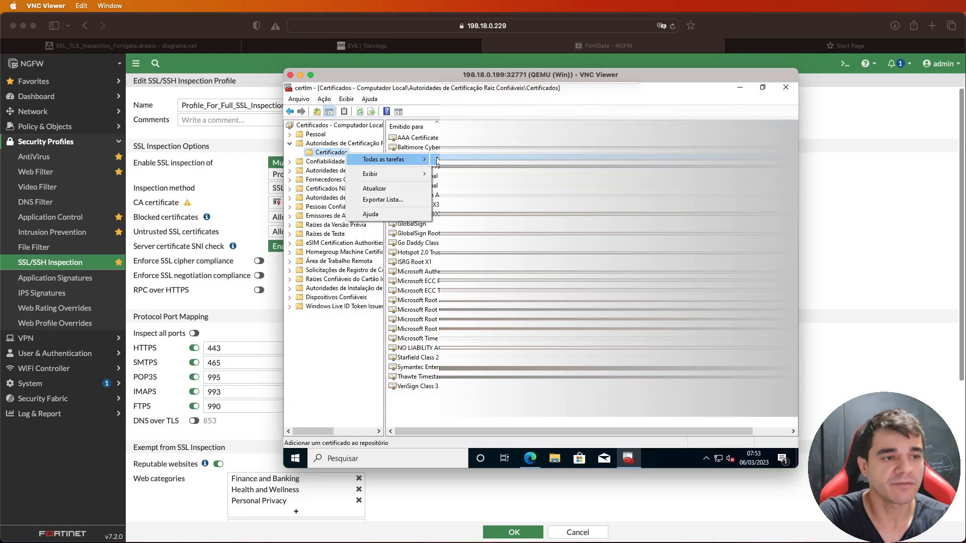
click(459, 214)
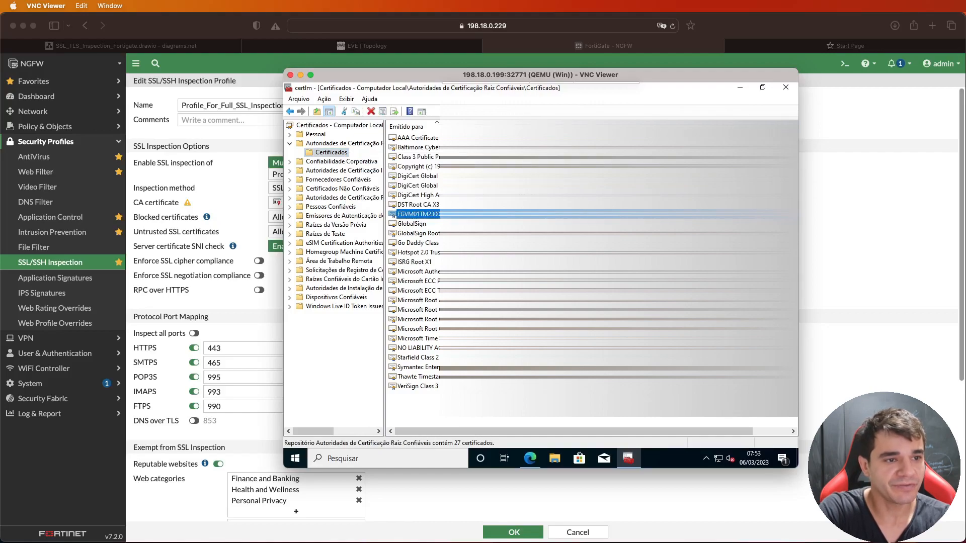
double_click(423, 214)
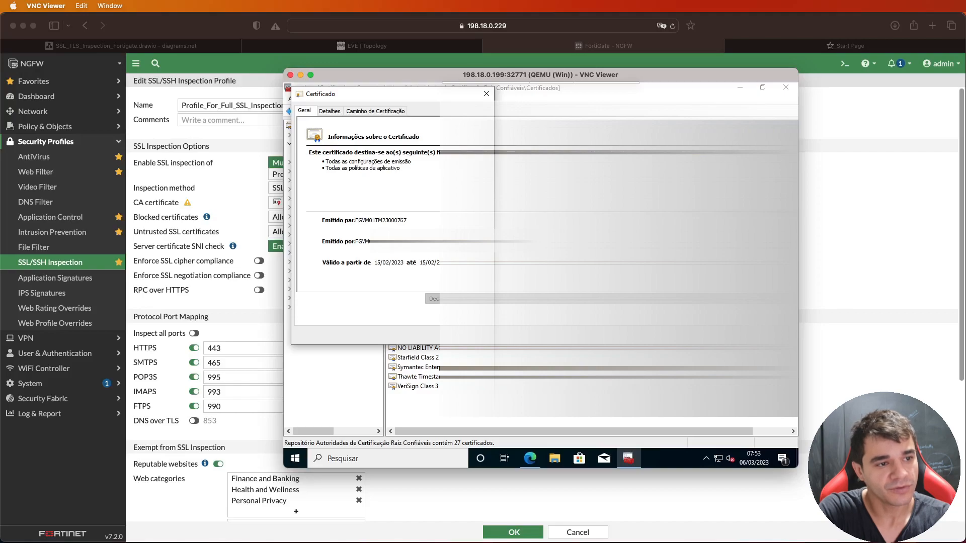
click(471, 336)
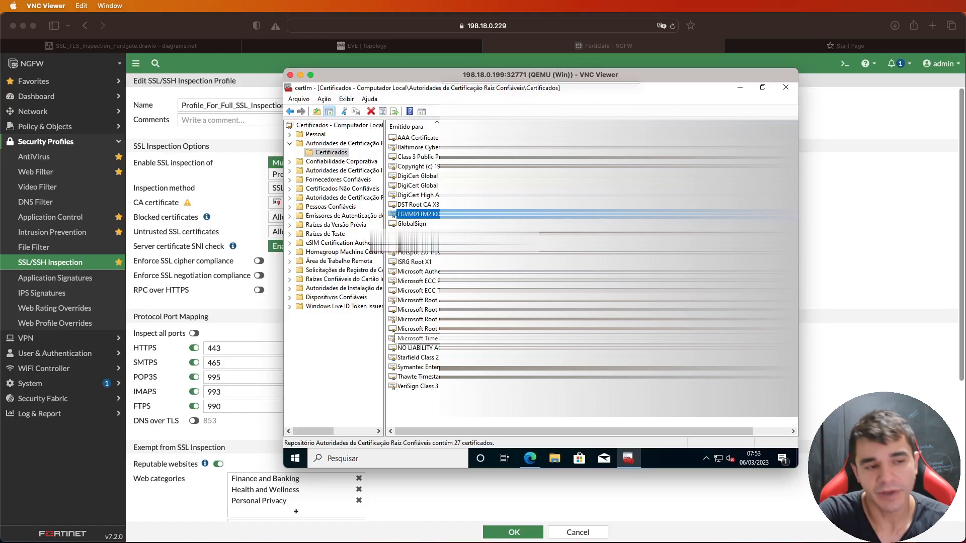
- Switch to Microsoft Edge on the Windows client and check the connection security information for g1.globo.com
click(530, 458)
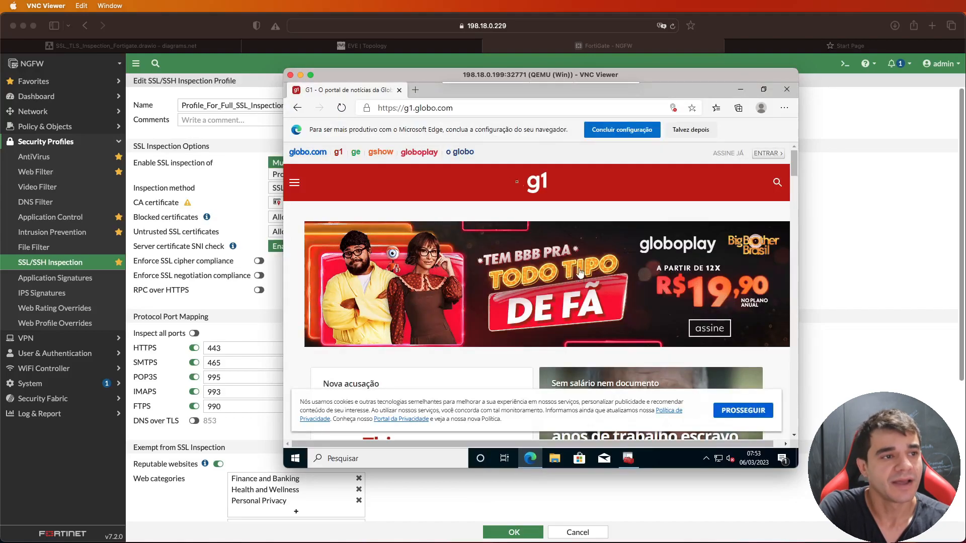
click(364, 112)
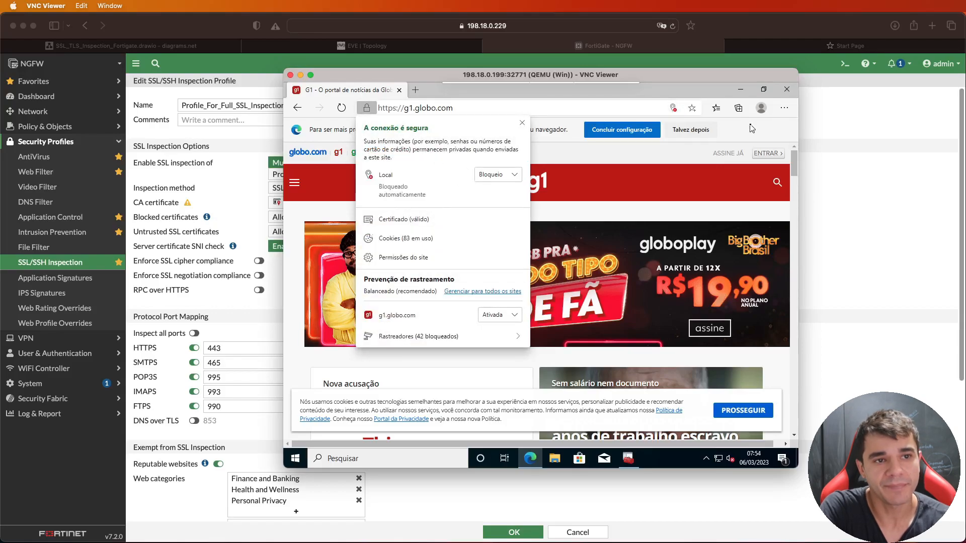
click(790, 123)
- Open a new InPrivate window and load g1.globo.com in it
click(785, 107)
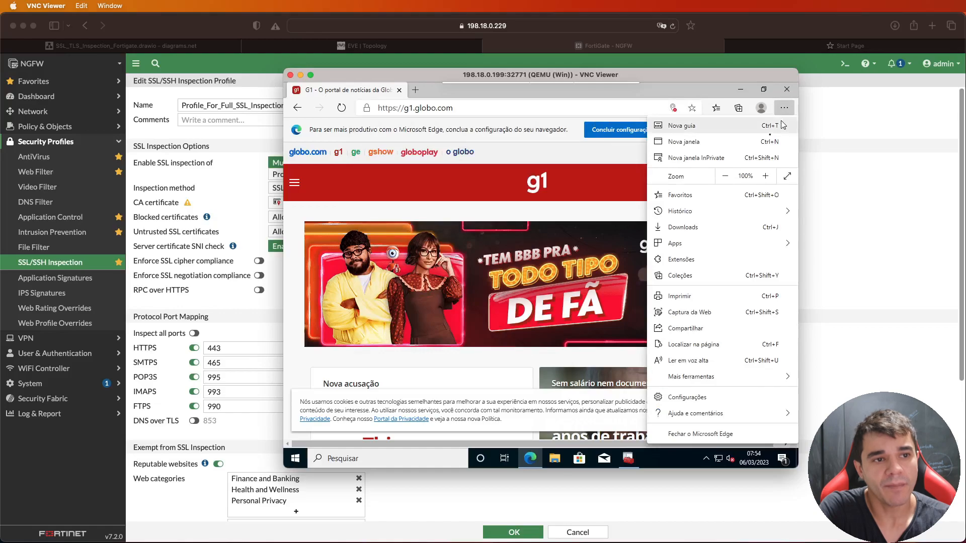
click(744, 158)
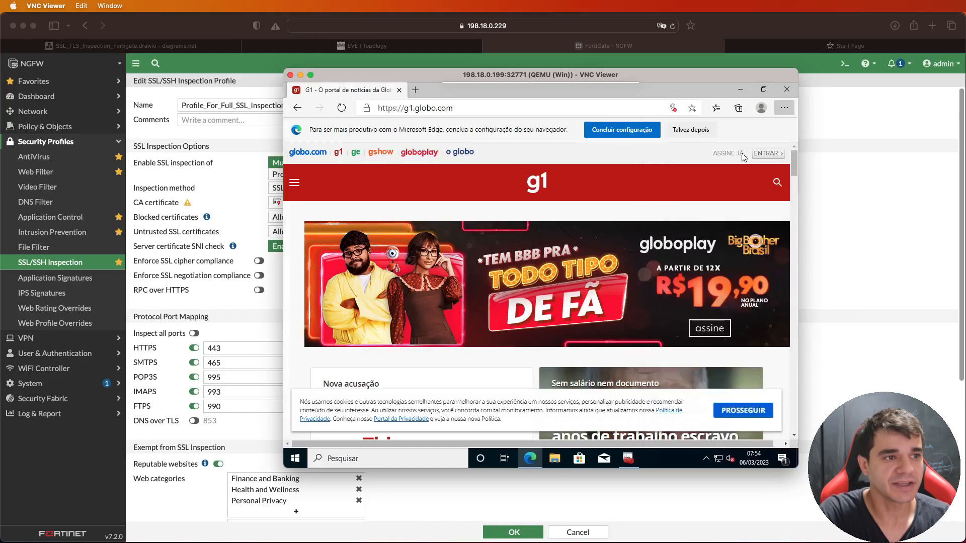
text(g1)
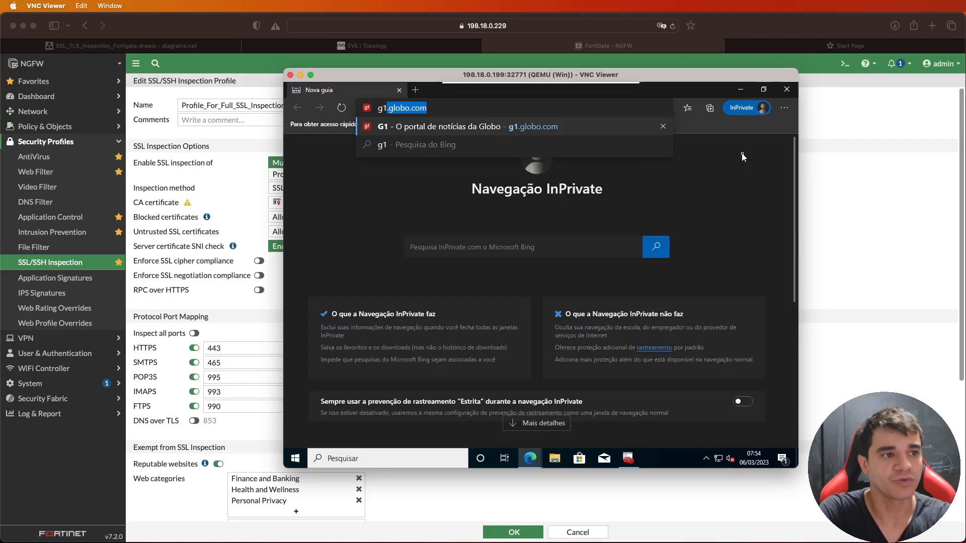
key(Return)
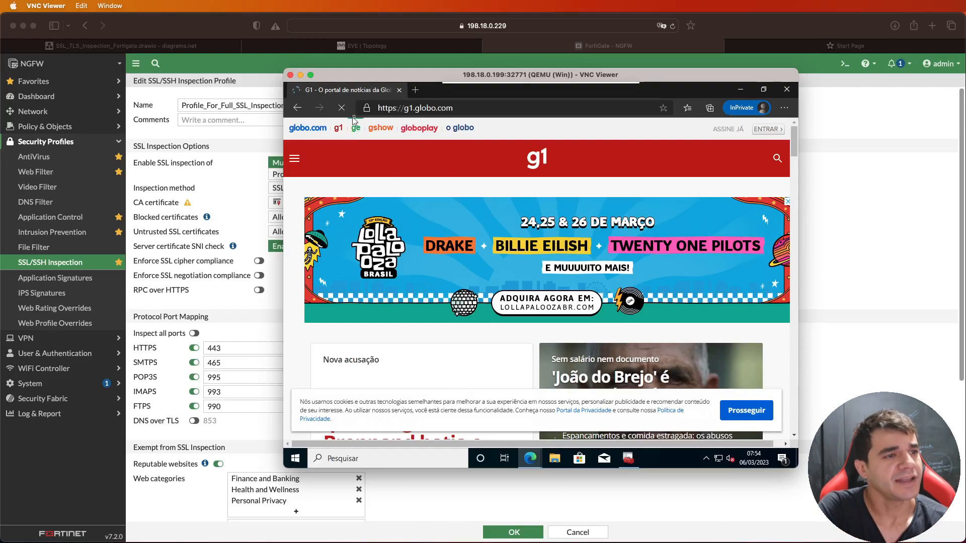
- View the certificate presented for g1.globo.com, checking its issuer, its certification path and its general information again
click(366, 108)
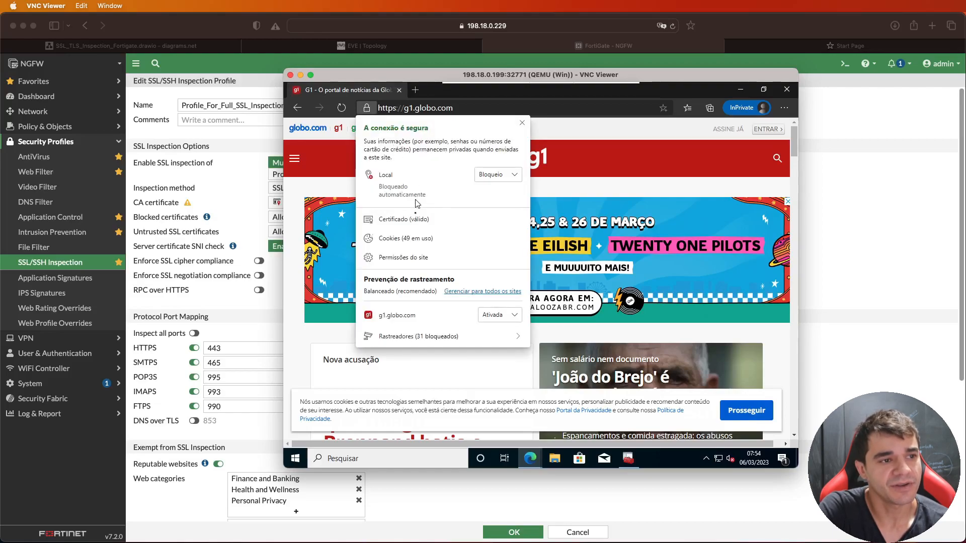
click(416, 219)
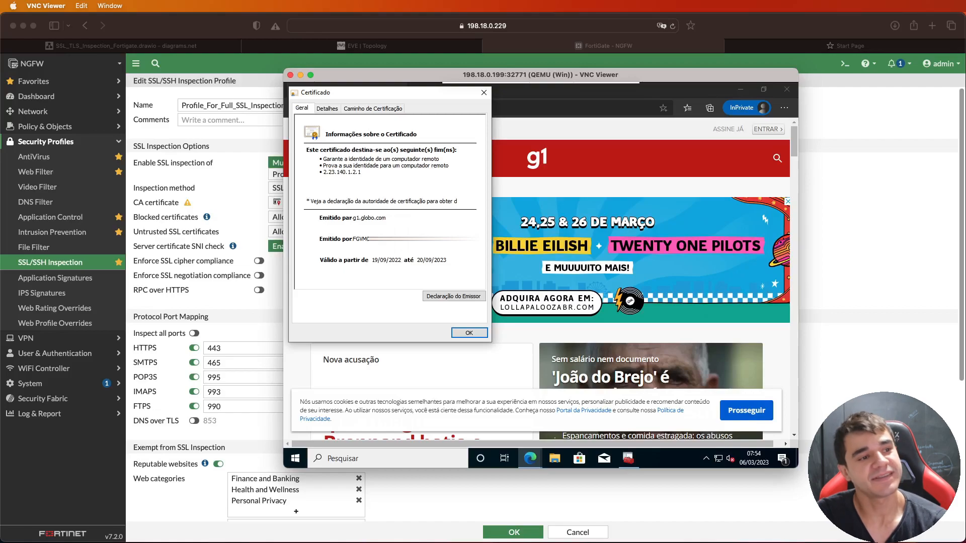
click(372, 239)
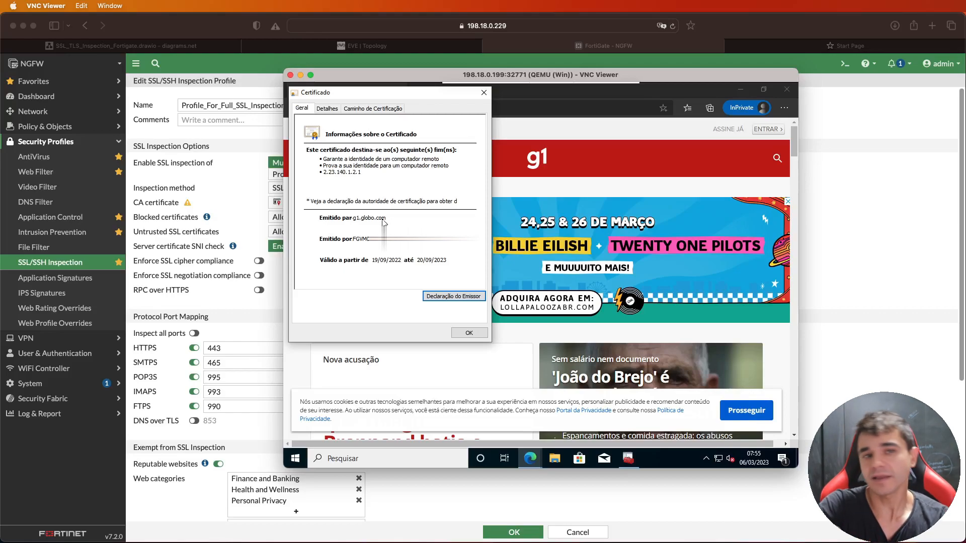
click(372, 108)
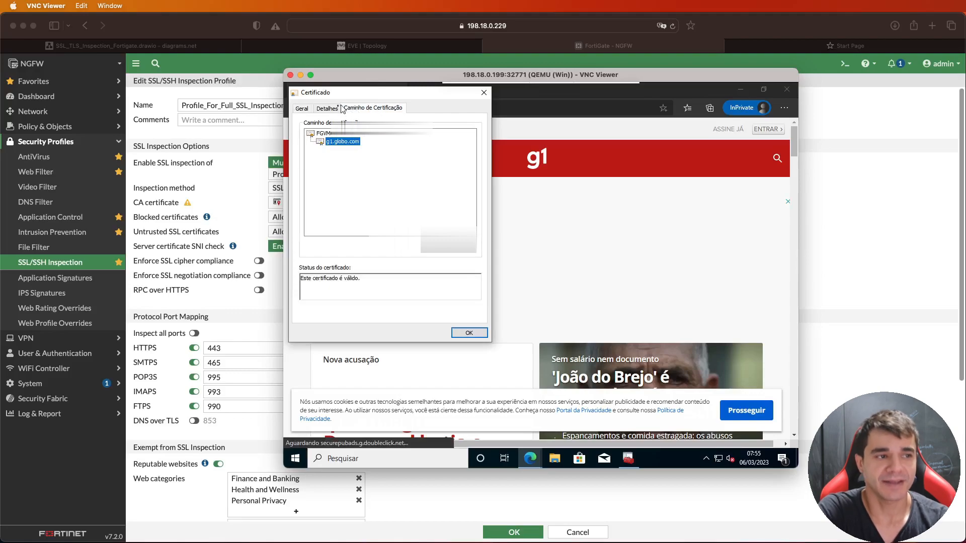
click(304, 109)
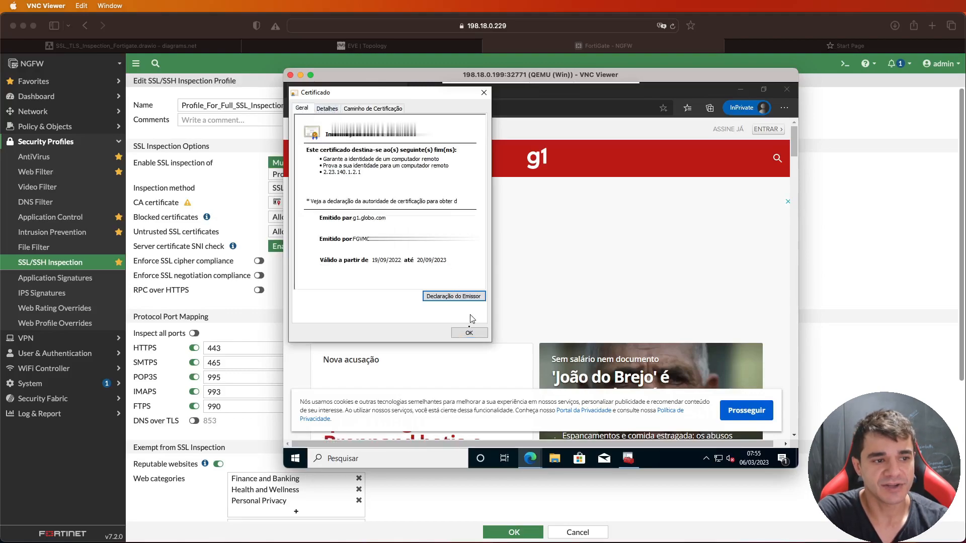